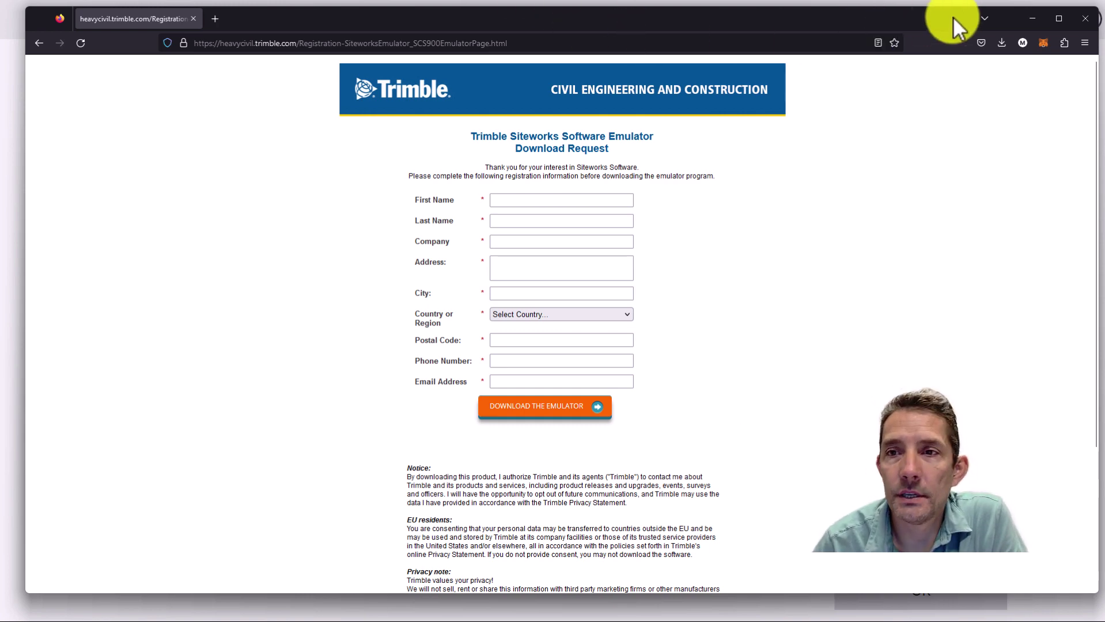
Step: Hide the browser, then dismiss the Open Project prompt and Receiver Setup Mode dialog unanswered
left_click(1037, 19)
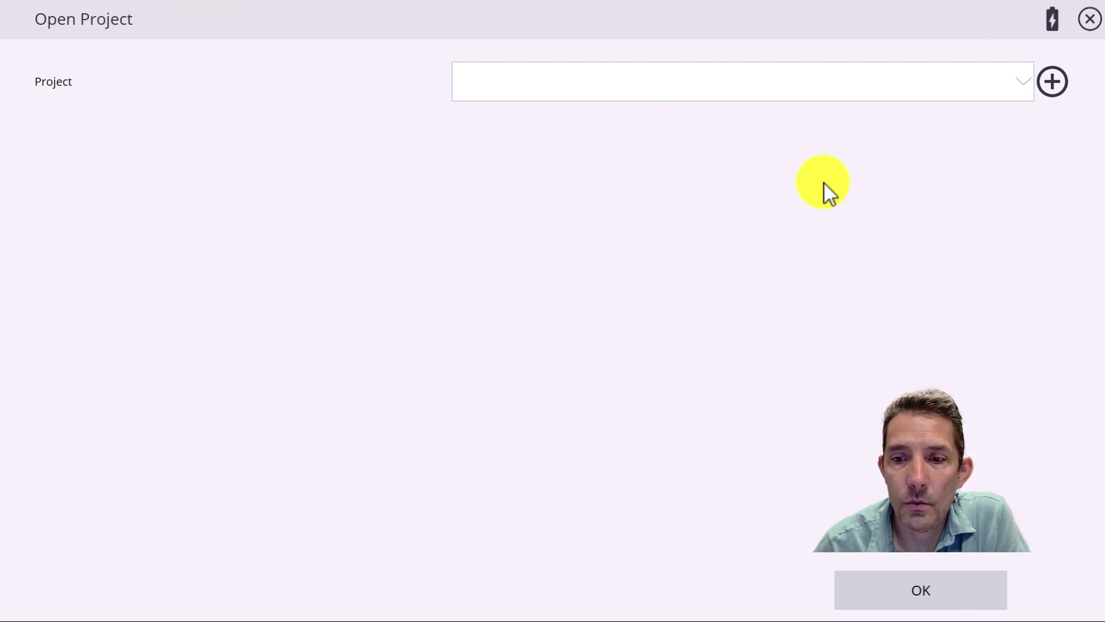
left_click(1089, 19)
left_click(778, 86)
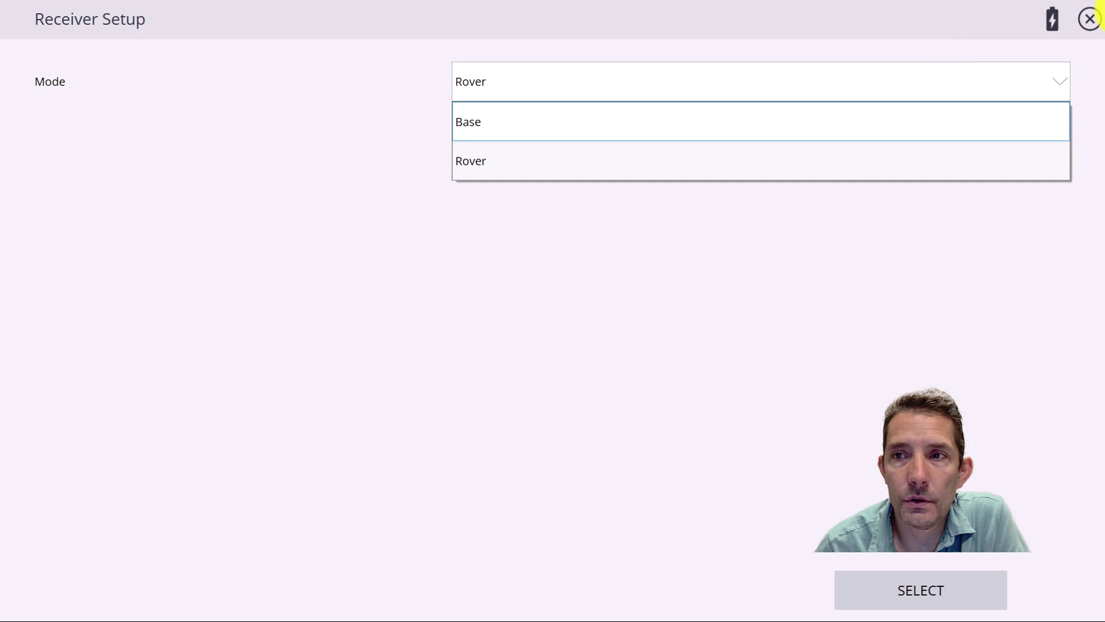
left_click(1088, 19)
left_click(1088, 19)
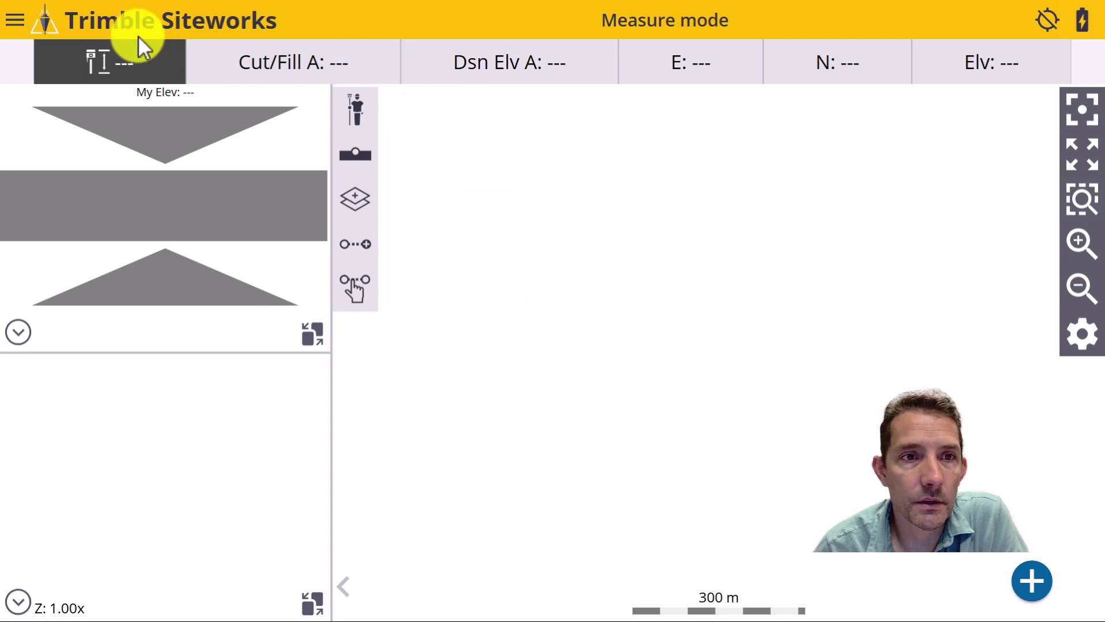
left_click(19, 19)
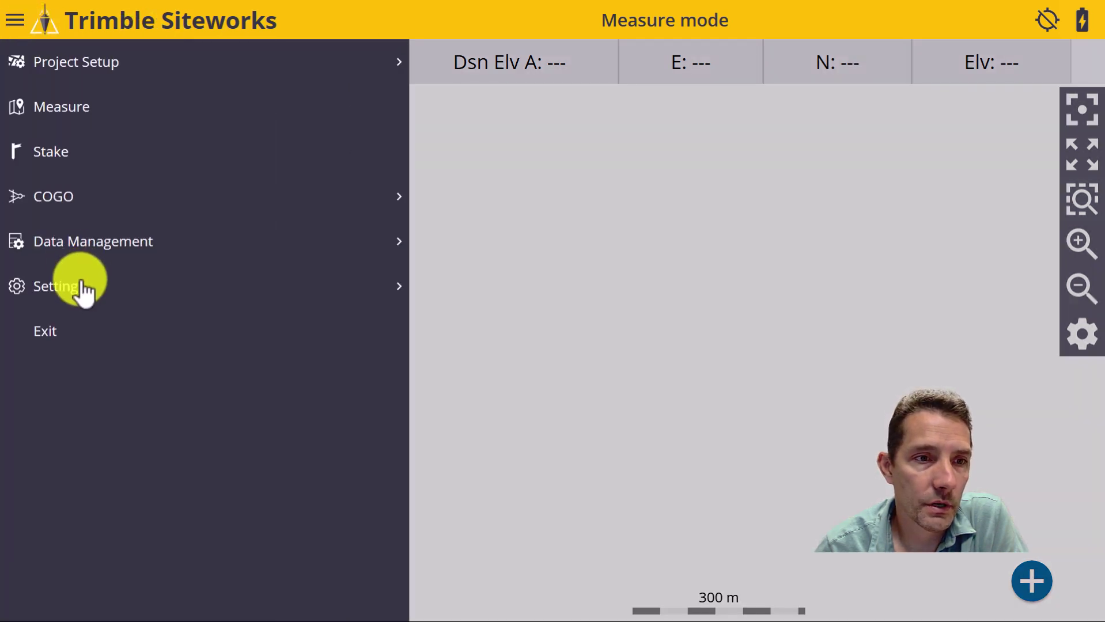
left_click(81, 291)
left_click(110, 335)
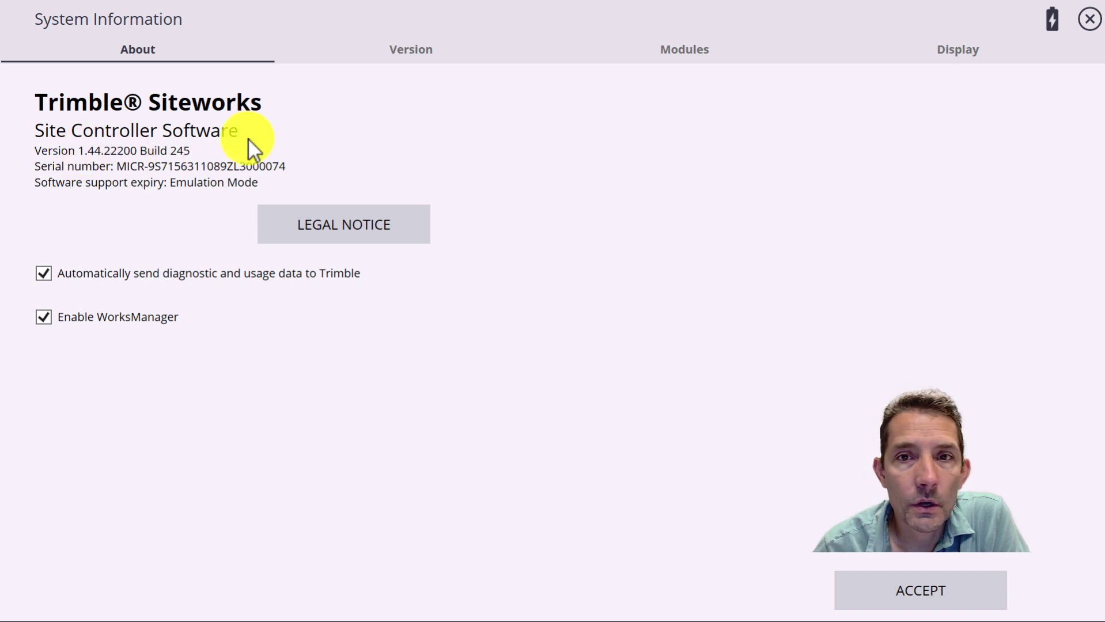
left_click(410, 56)
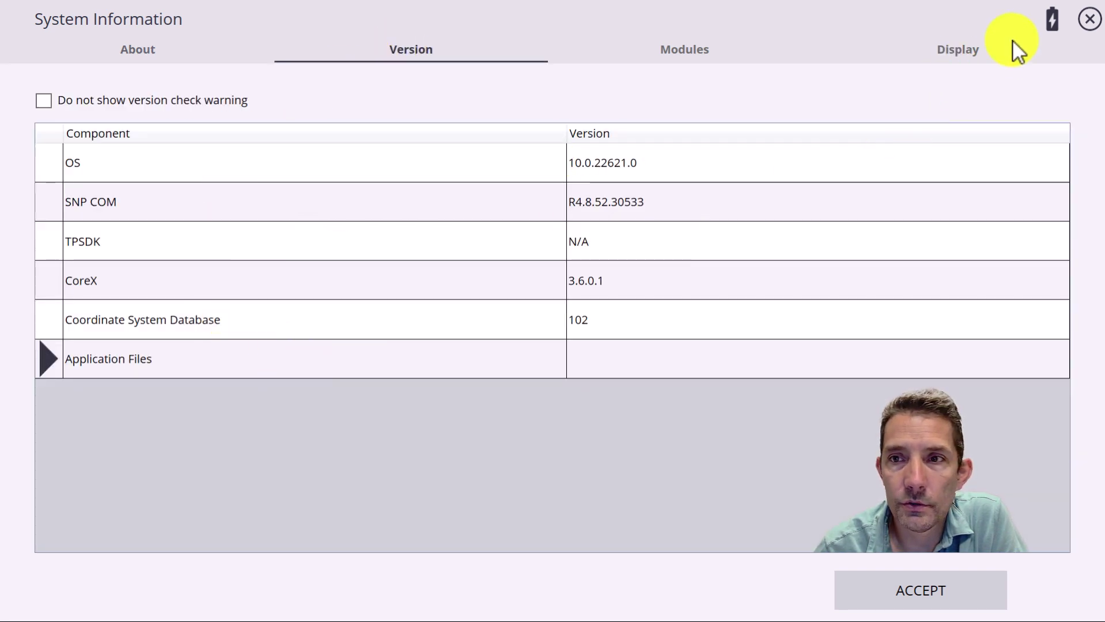
left_click(1089, 21)
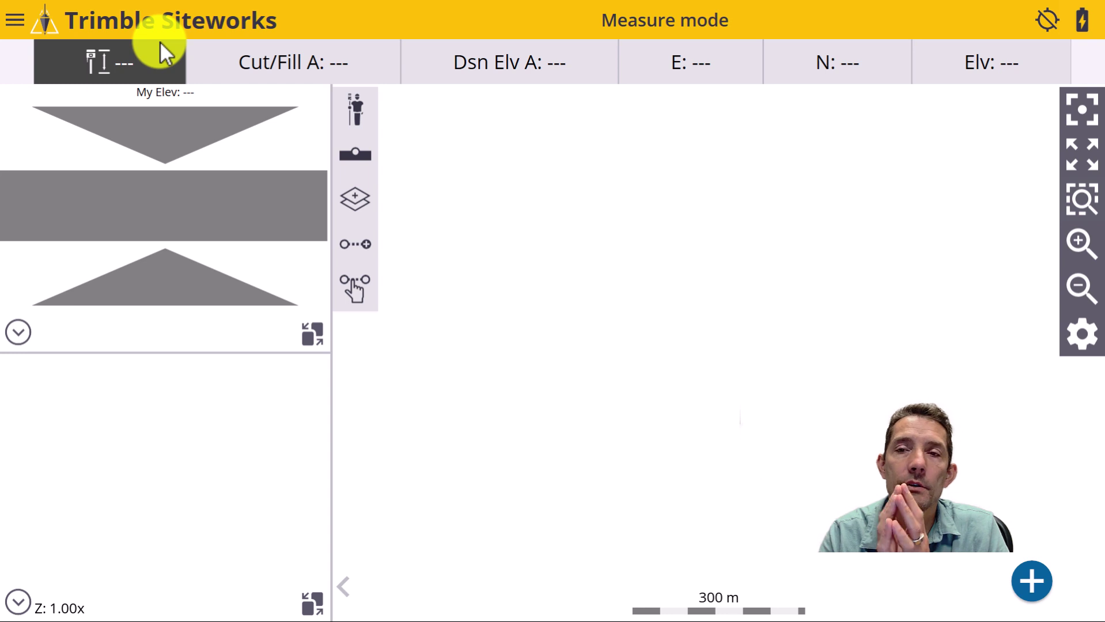
Step: Go to Project Setup > Change Project and start a new project
left_click(21, 25)
left_click(98, 72)
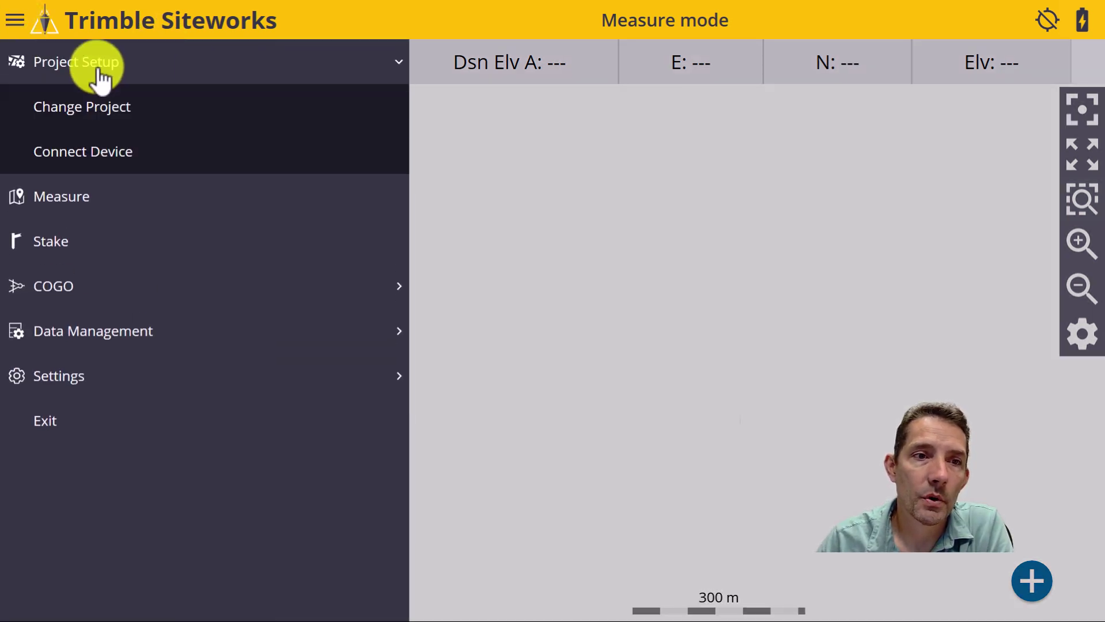
left_click(89, 110)
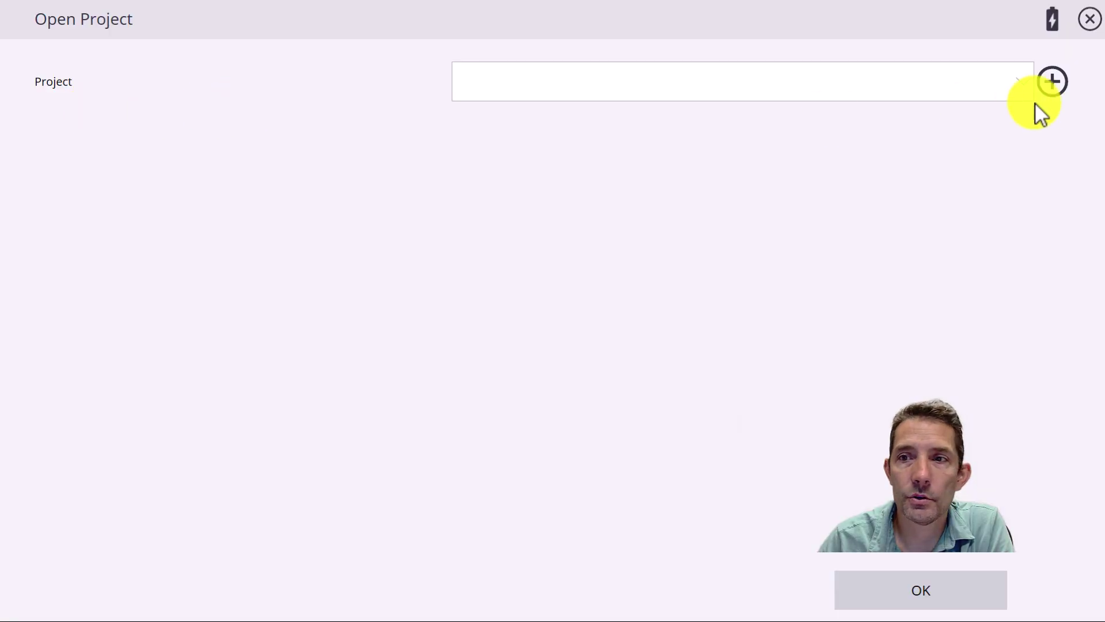
left_click(1055, 83)
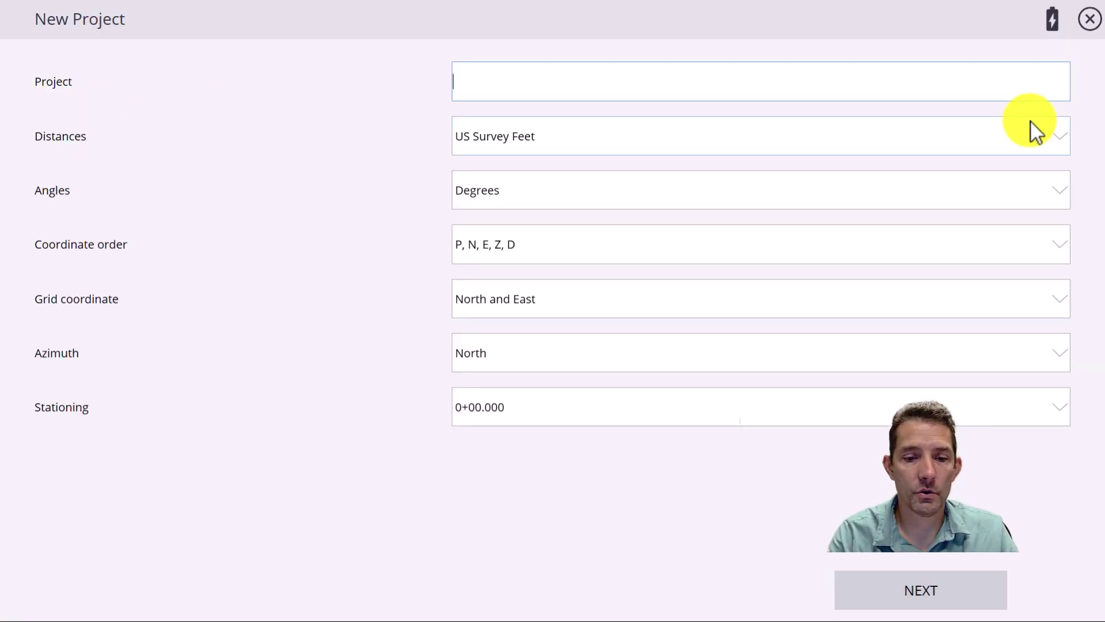
Step: Name the project 'Test 1point', set distances to Meters, and continue
type("Test")
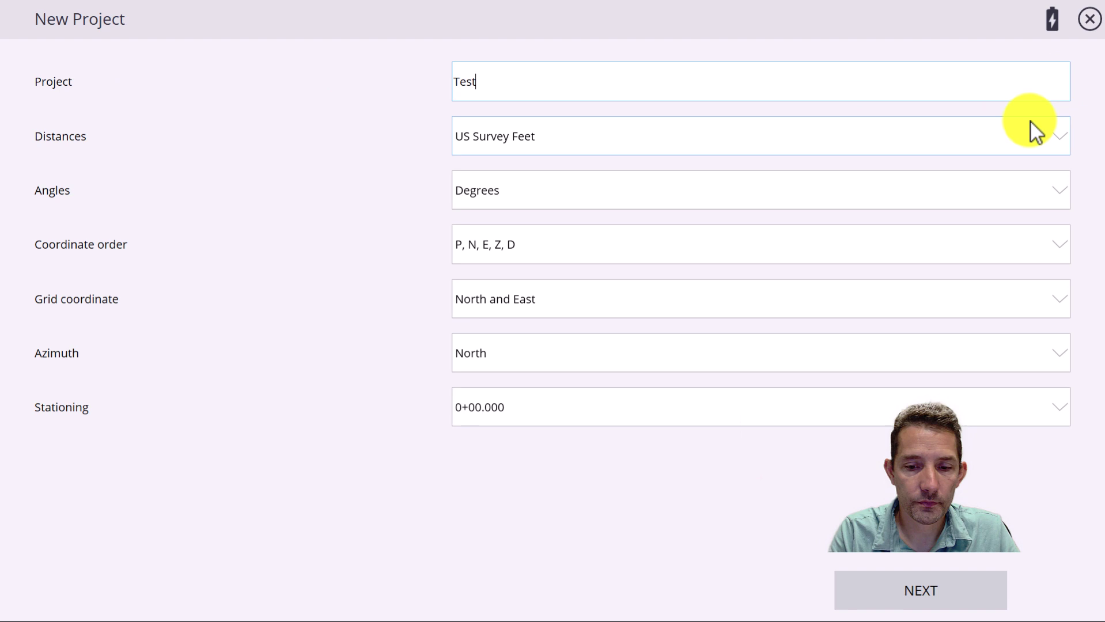
type(" 1poin")
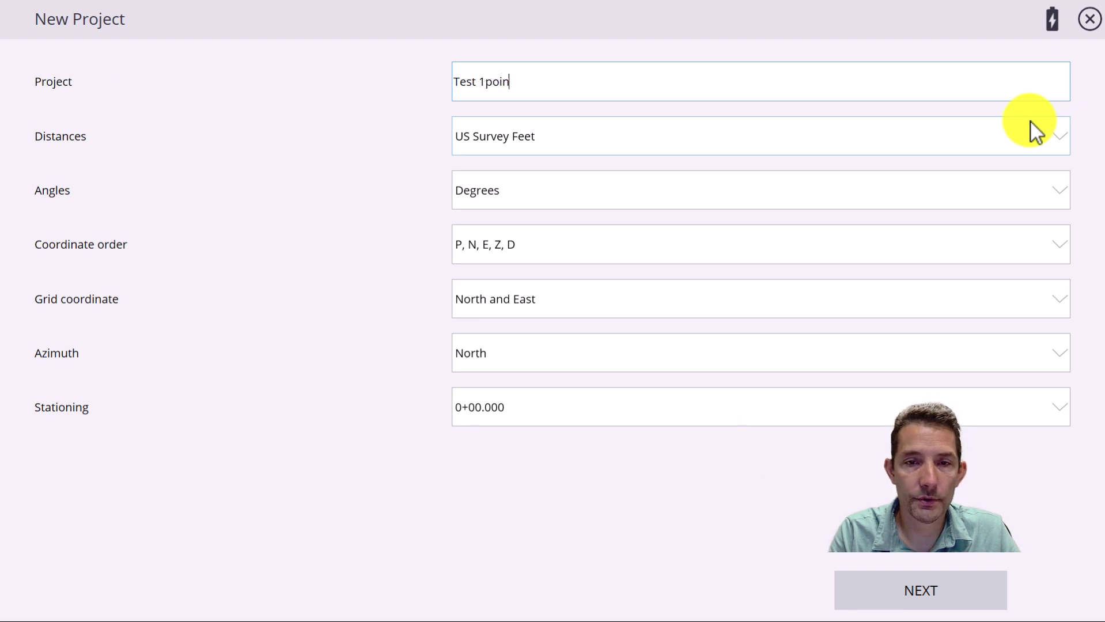
type("t")
left_click(1060, 136)
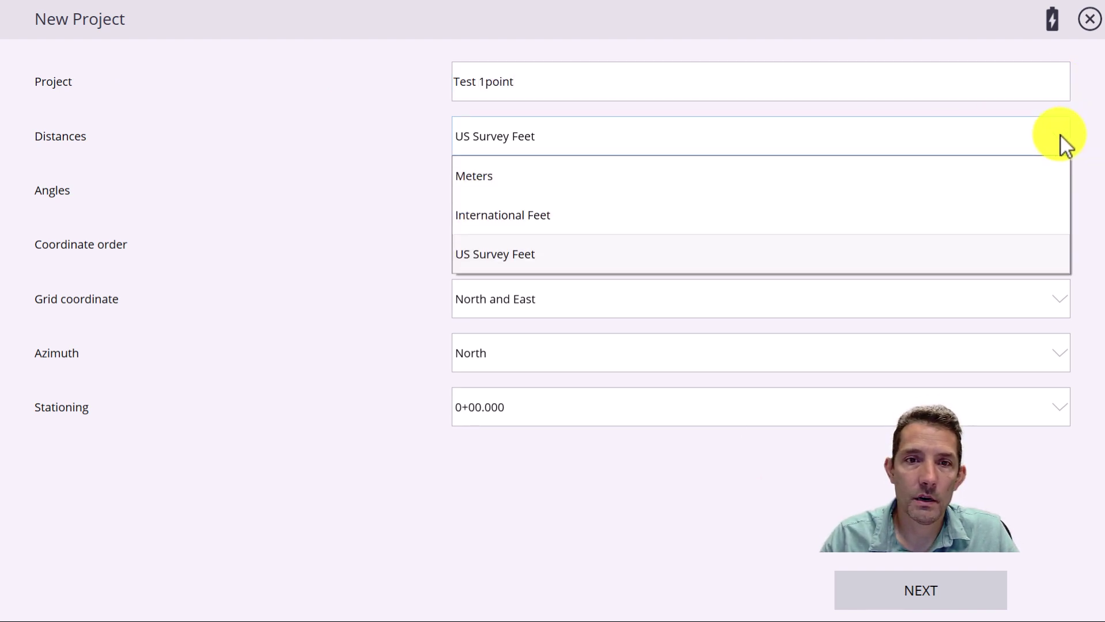
left_click(841, 178)
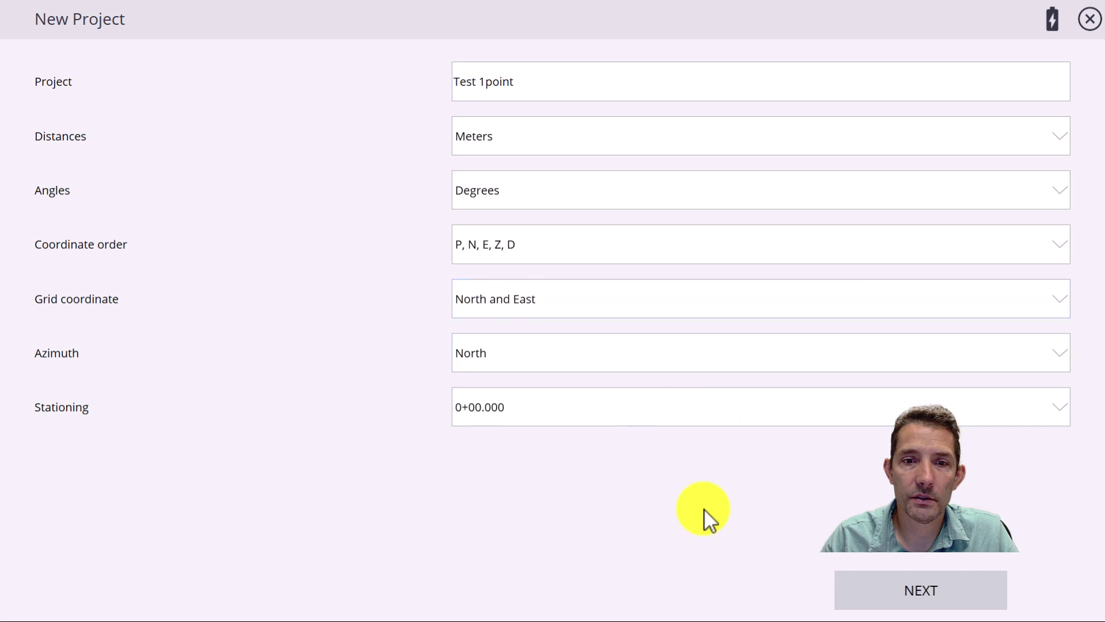
left_click(956, 598)
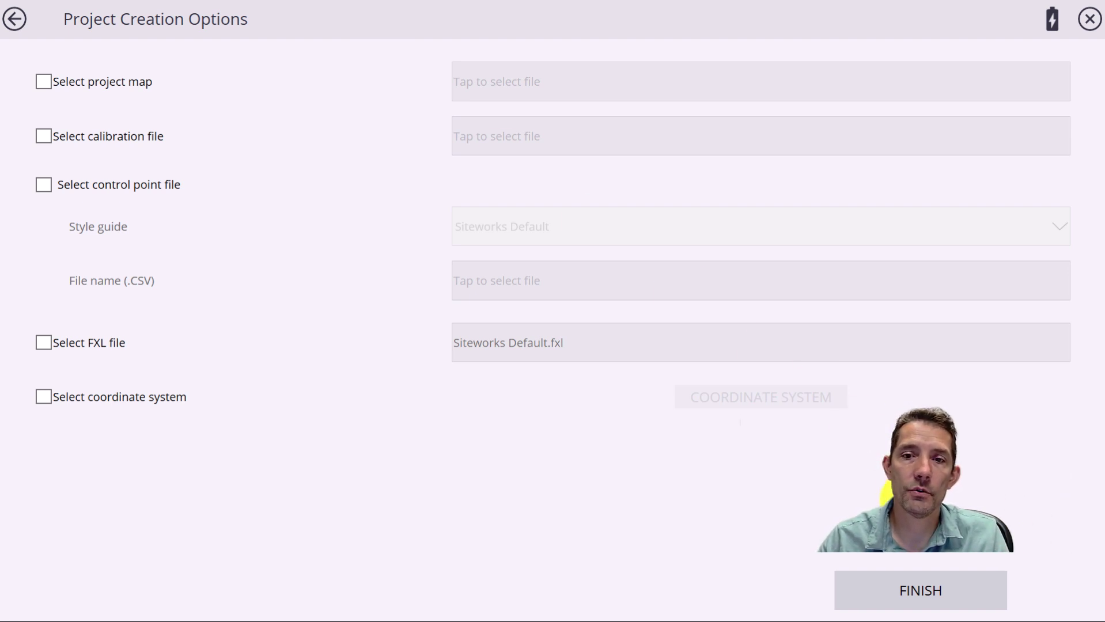
Step: Finish Test 1point, add a work order named 'cal', and open the project
left_click(921, 585)
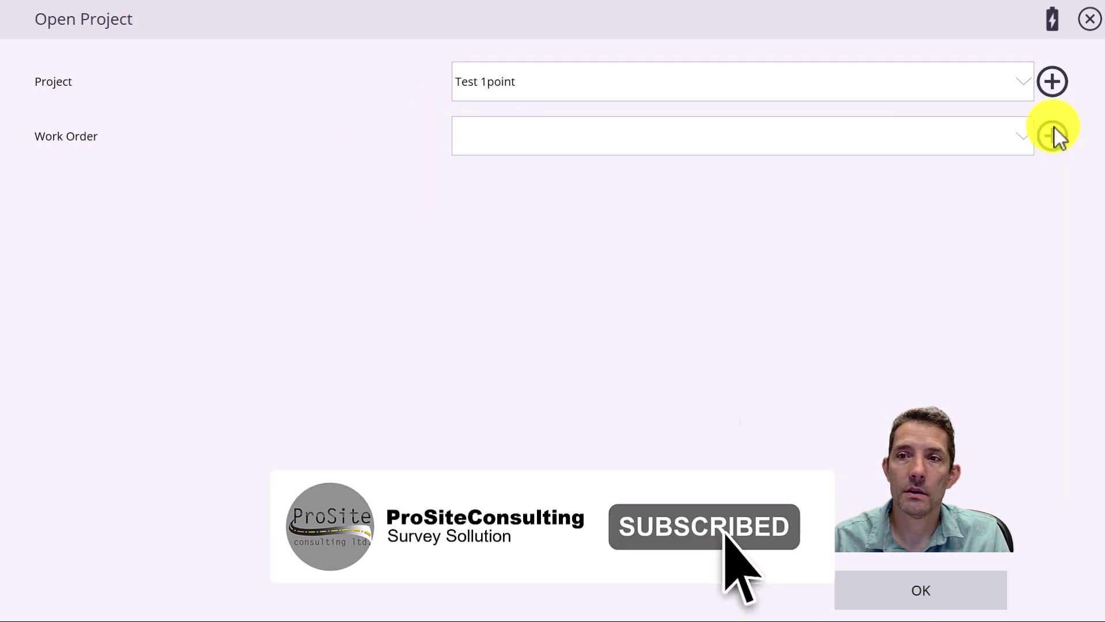
left_click(1052, 135)
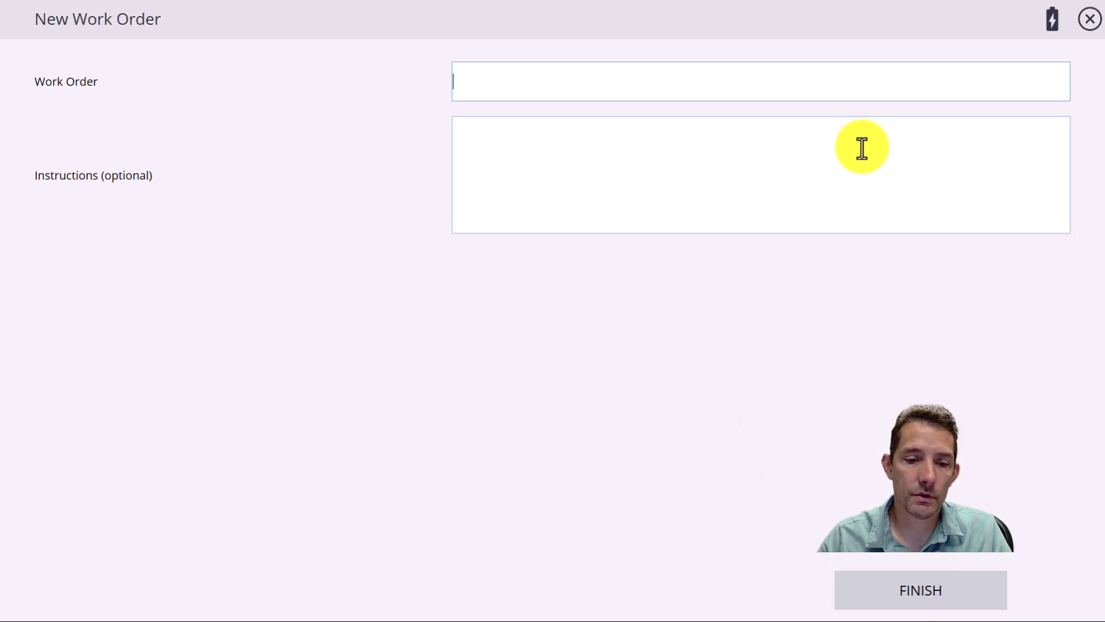
type("cal")
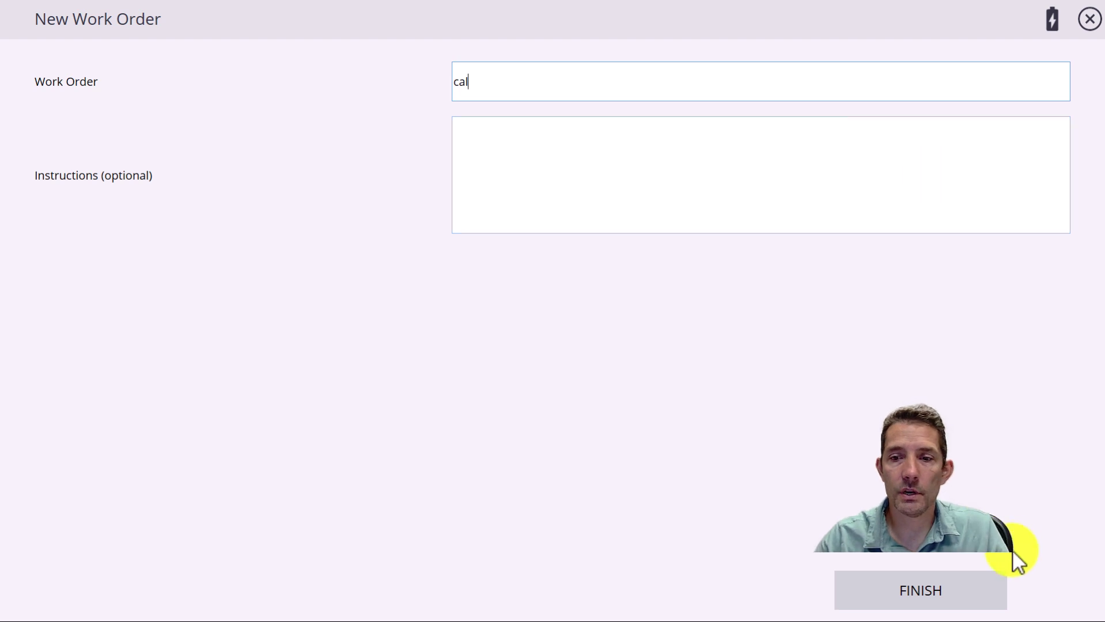
left_click(976, 598)
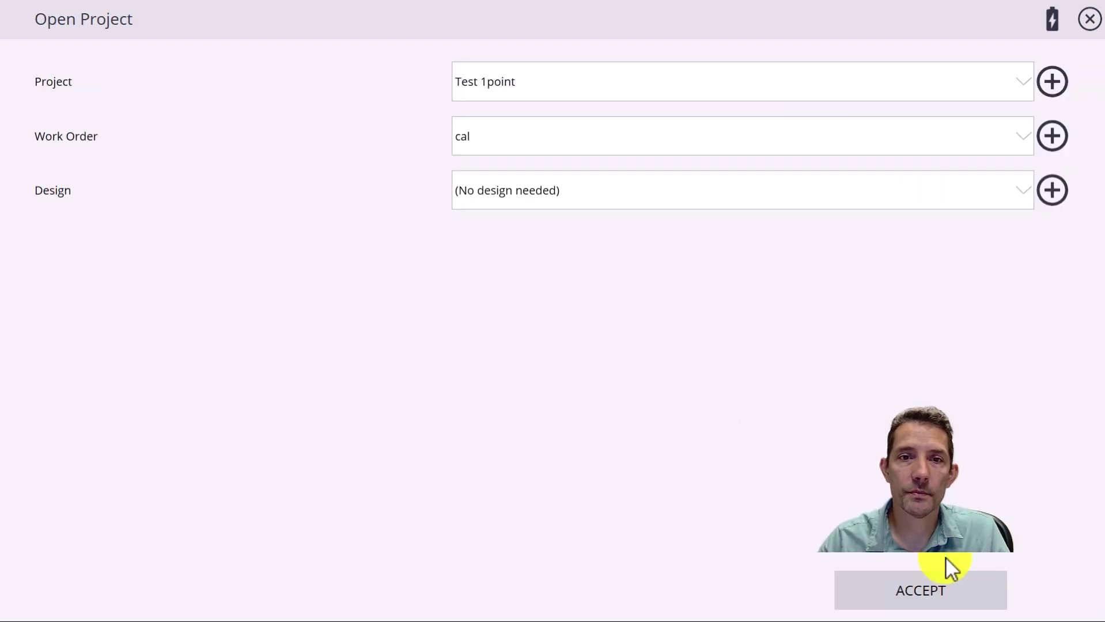
left_click(920, 582)
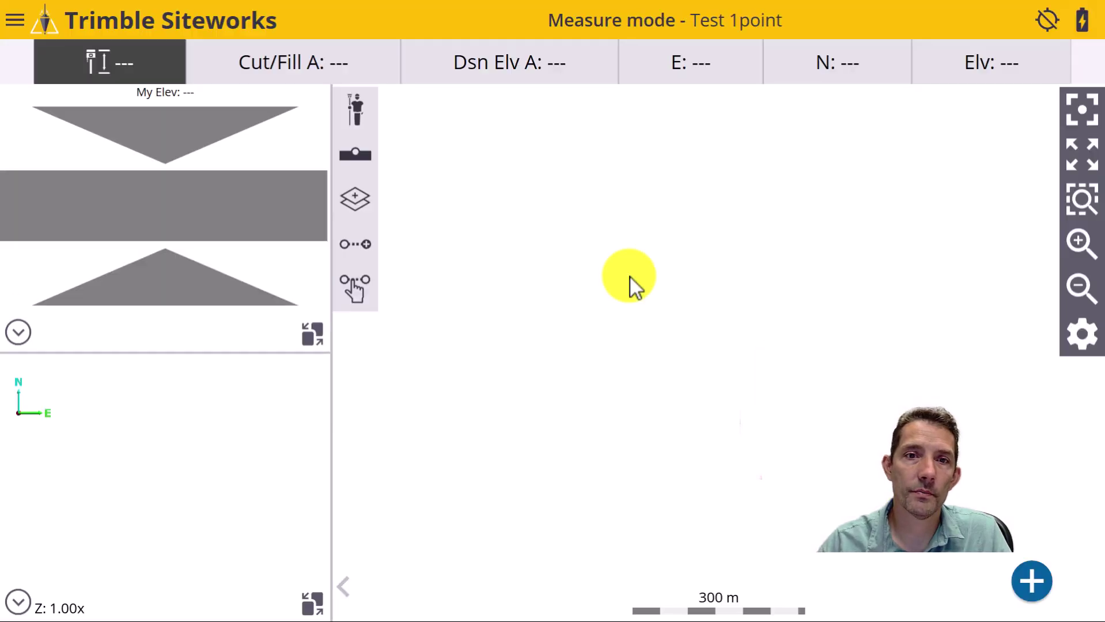
Step: Connect a GNSS device as a Rover using the SPS985 Emulator receiver
left_click(34, 23)
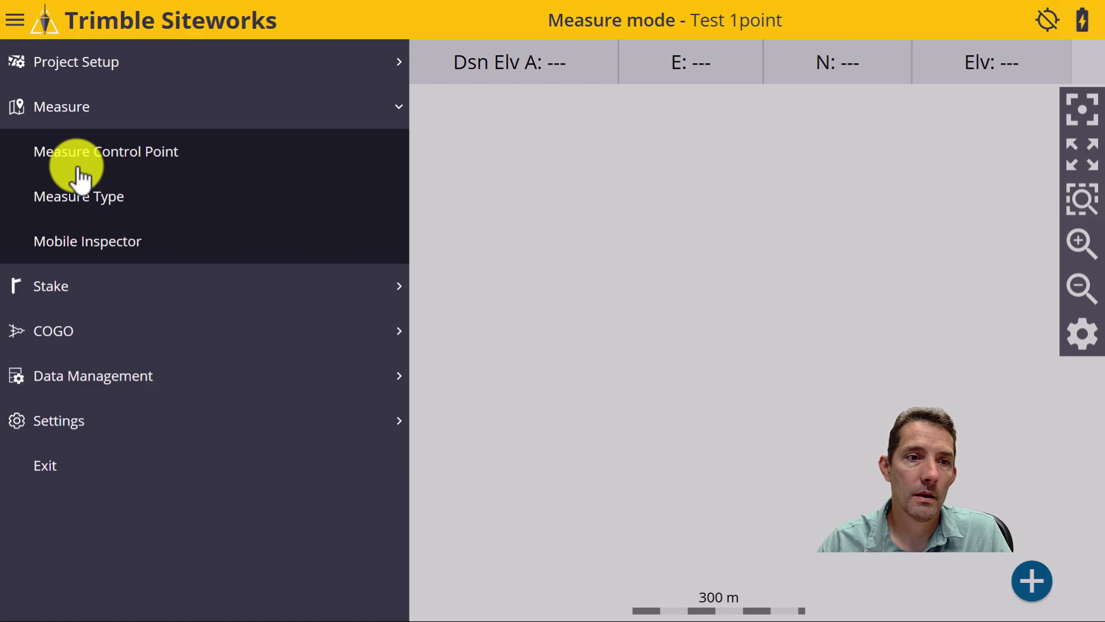
left_click(103, 67)
left_click(99, 199)
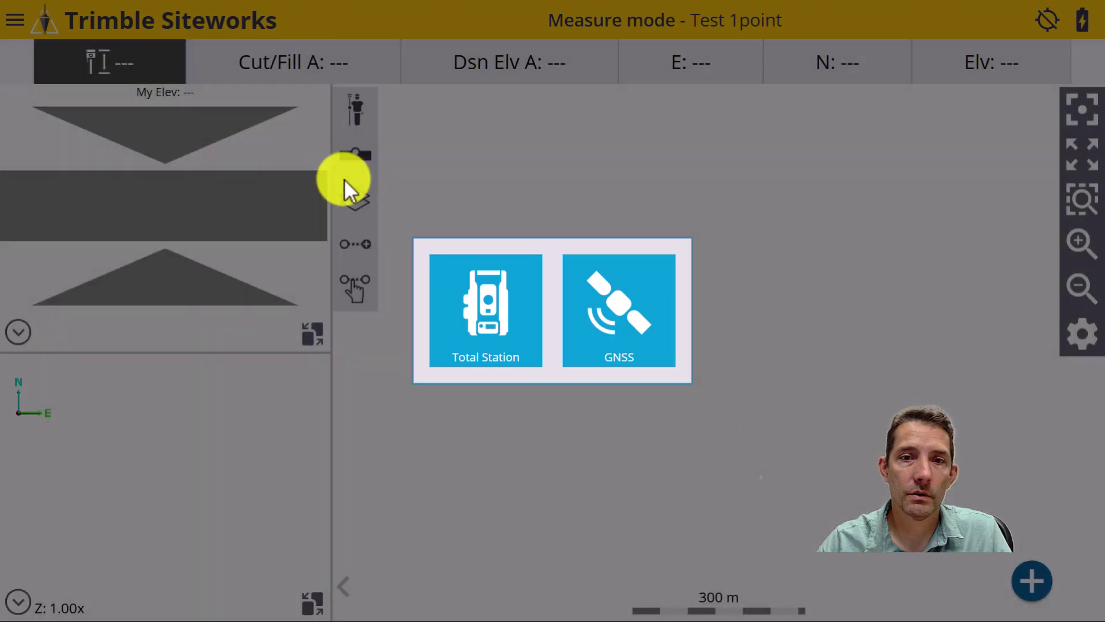
left_click(640, 309)
left_click(801, 100)
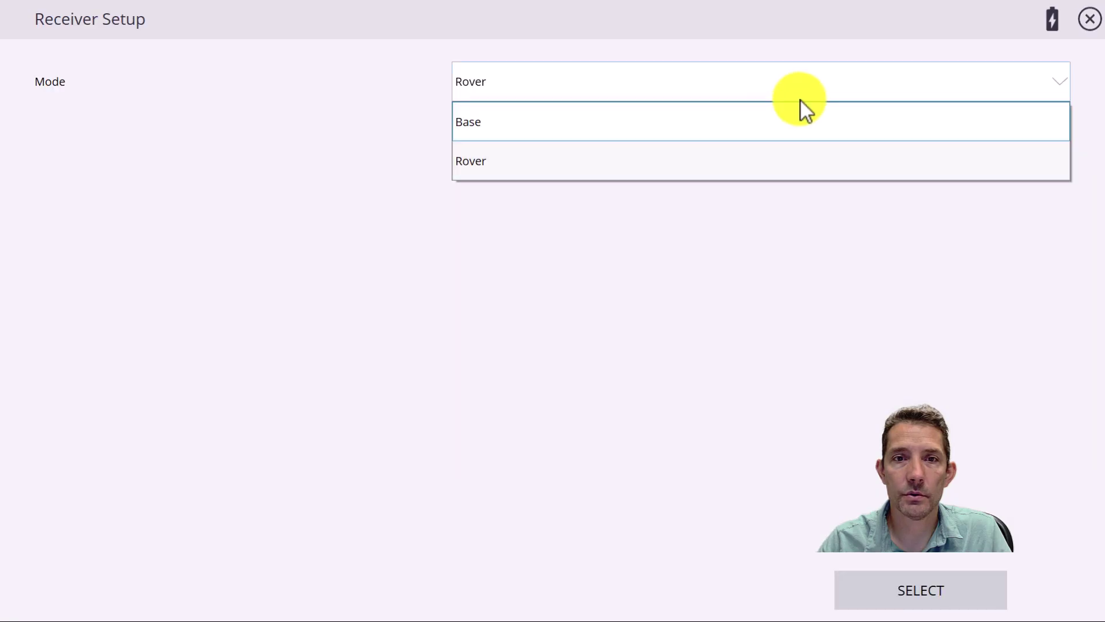
left_click(664, 151)
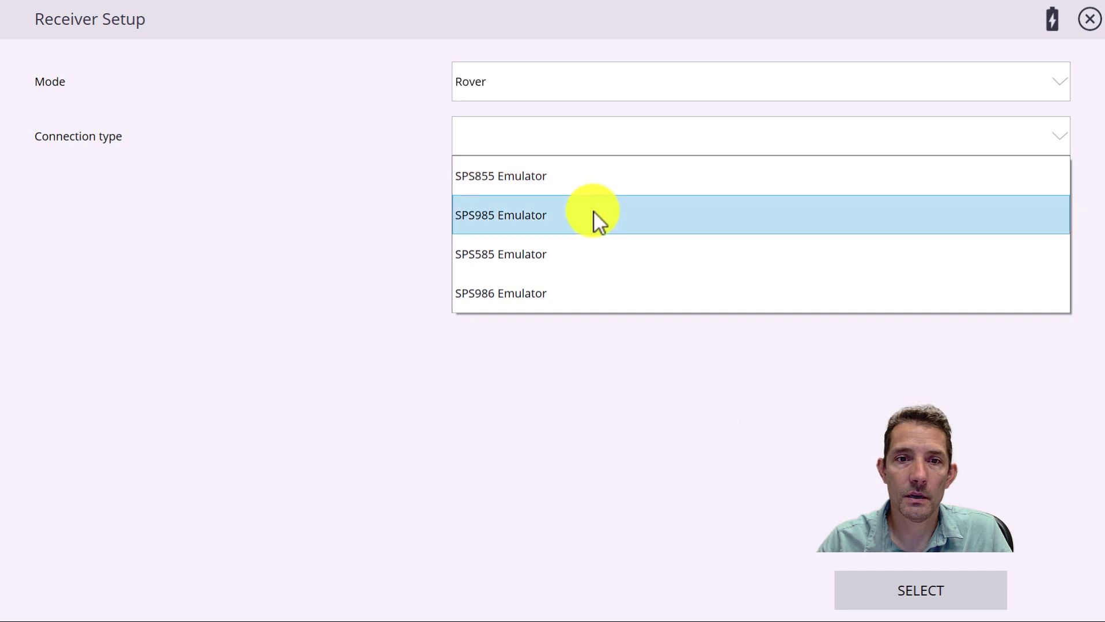
left_click(594, 215)
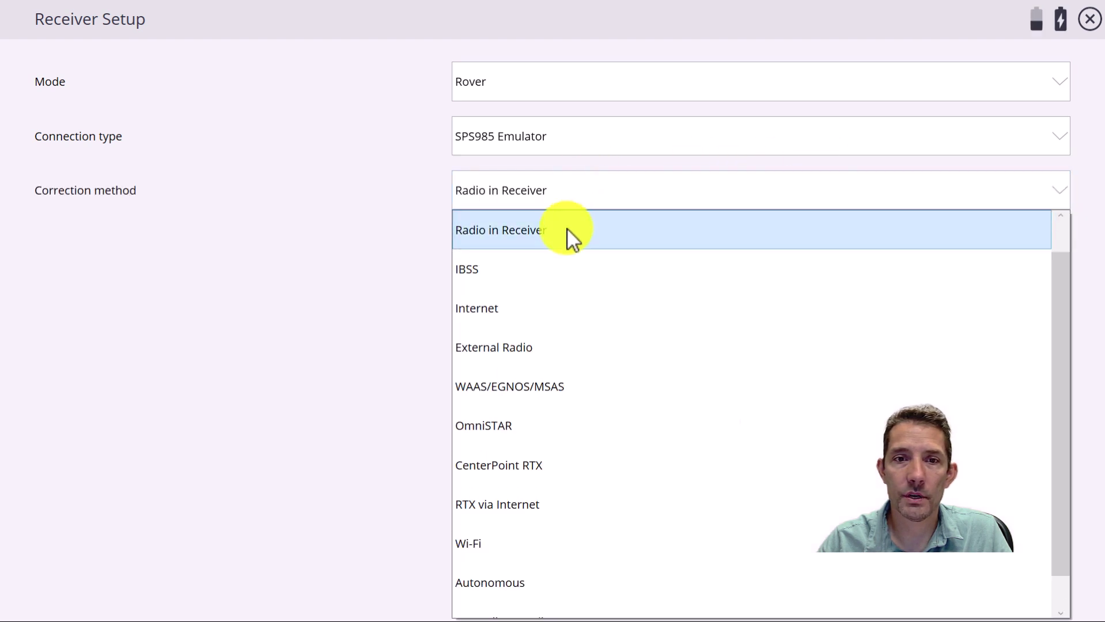
Step: Use Radio in Receiver corrections, network ID 1, Emulator base, quick release Yes, and accept
left_click(567, 229)
left_click(589, 239)
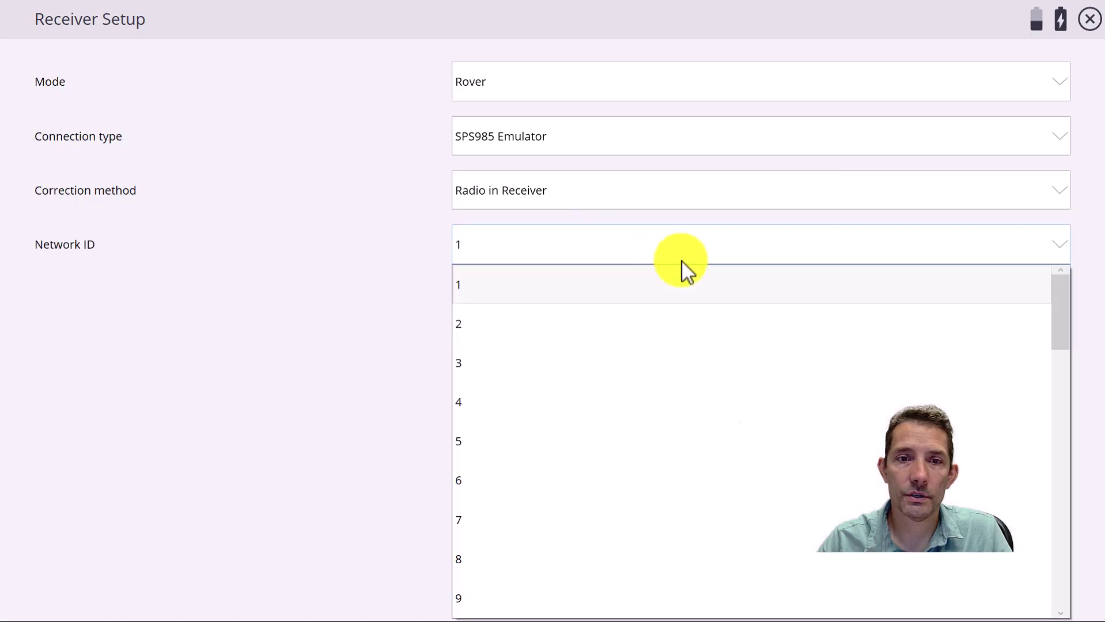
left_click(648, 291)
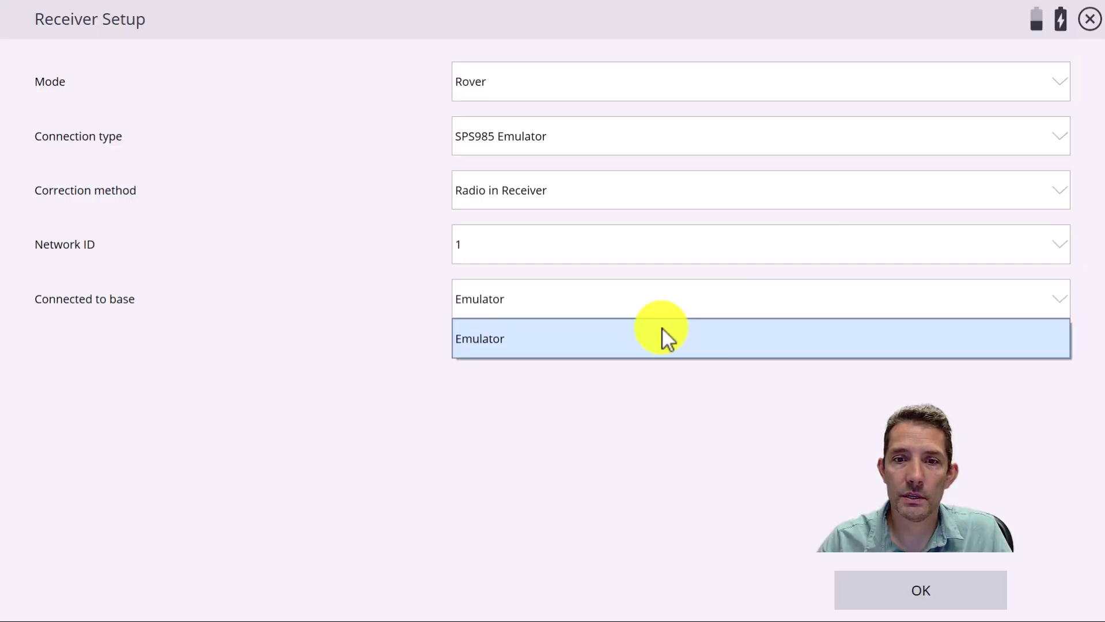
left_click(662, 337)
left_click(591, 381)
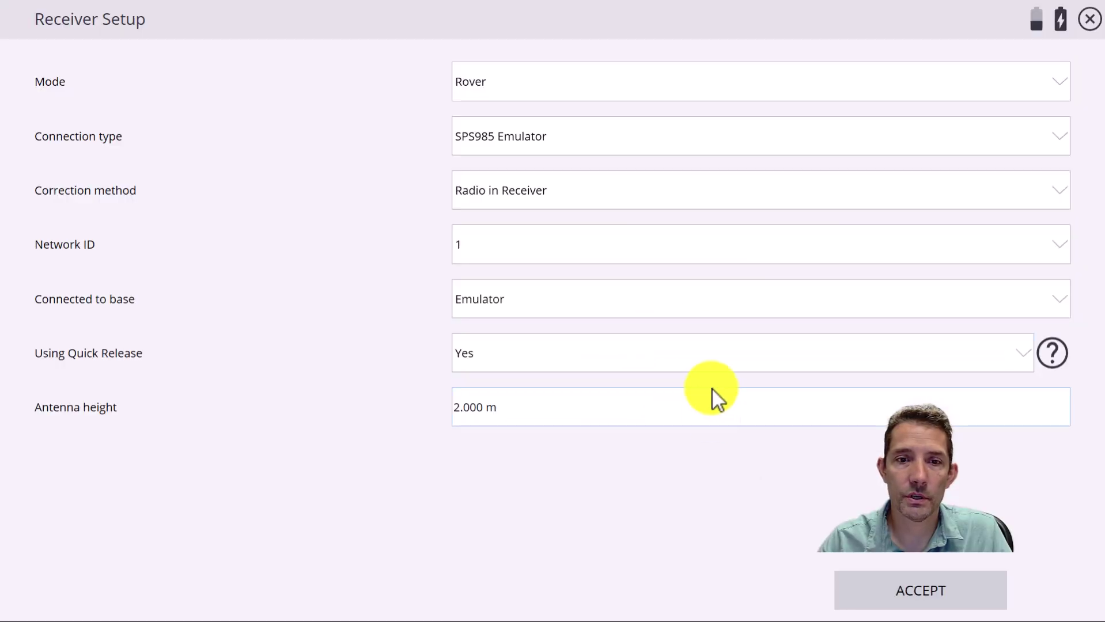
left_click(914, 587)
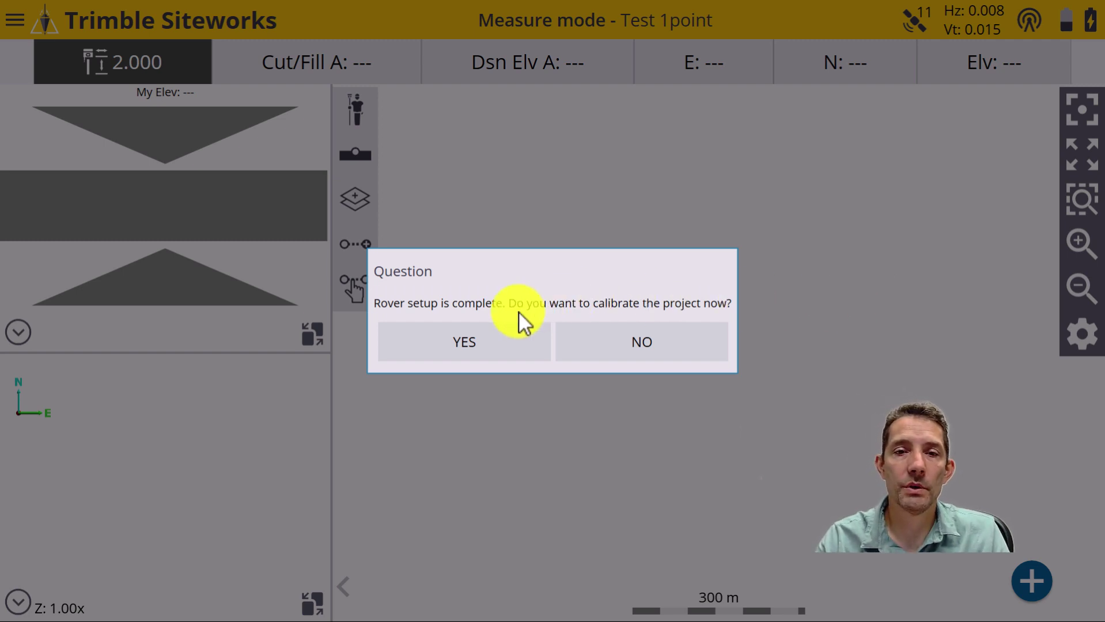
Step: Start calibrating now, keep no geoid model, and begin measuring calibration point Start
left_click(486, 344)
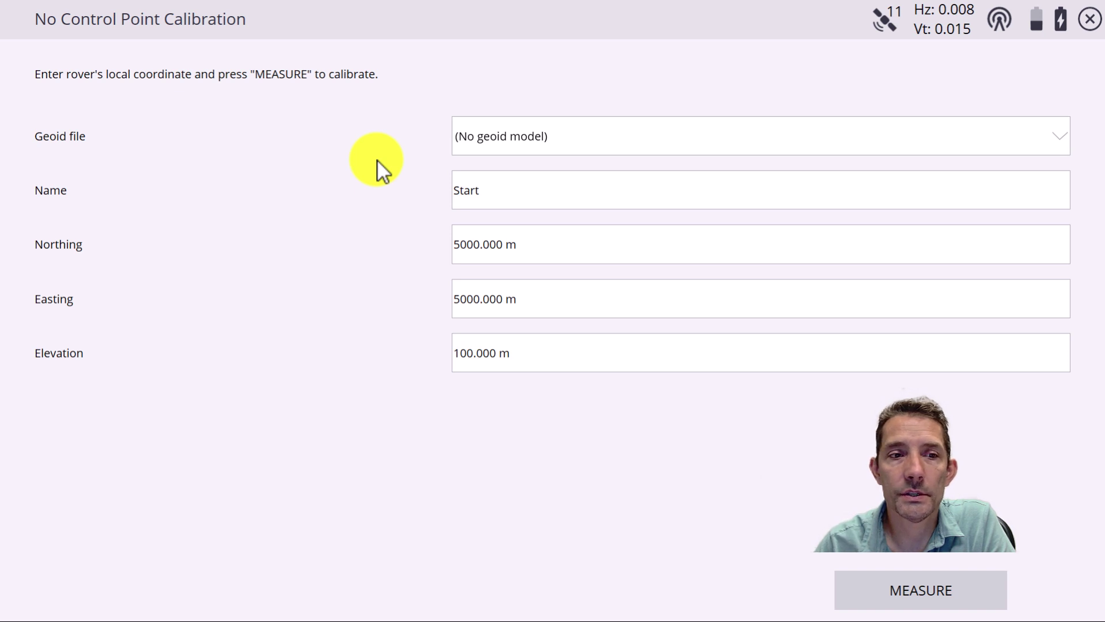
left_click(486, 190)
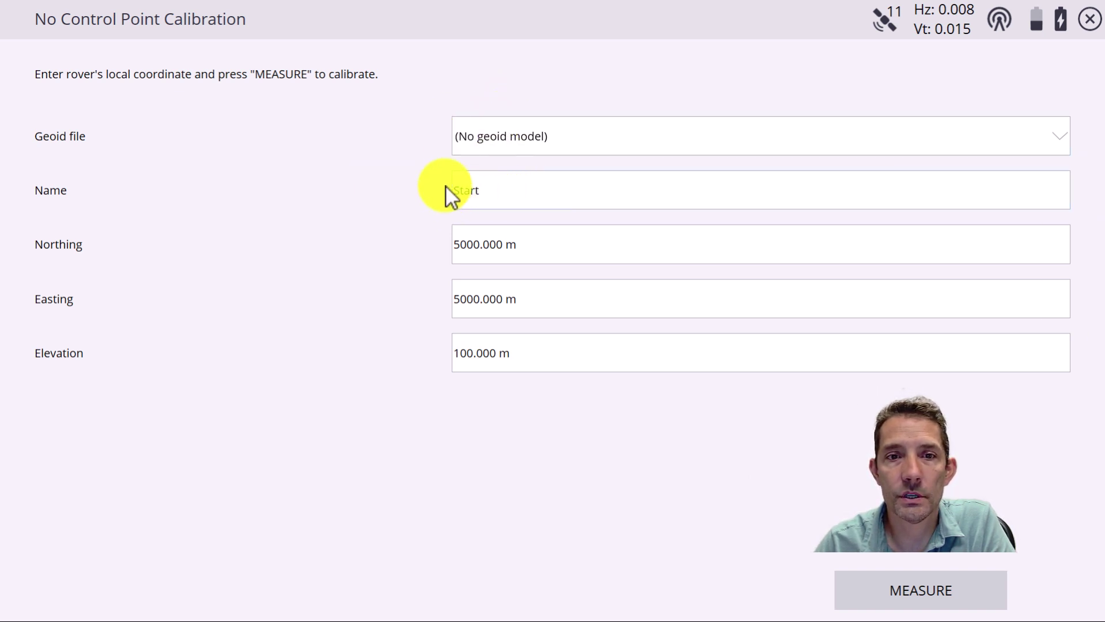
left_click(1056, 136)
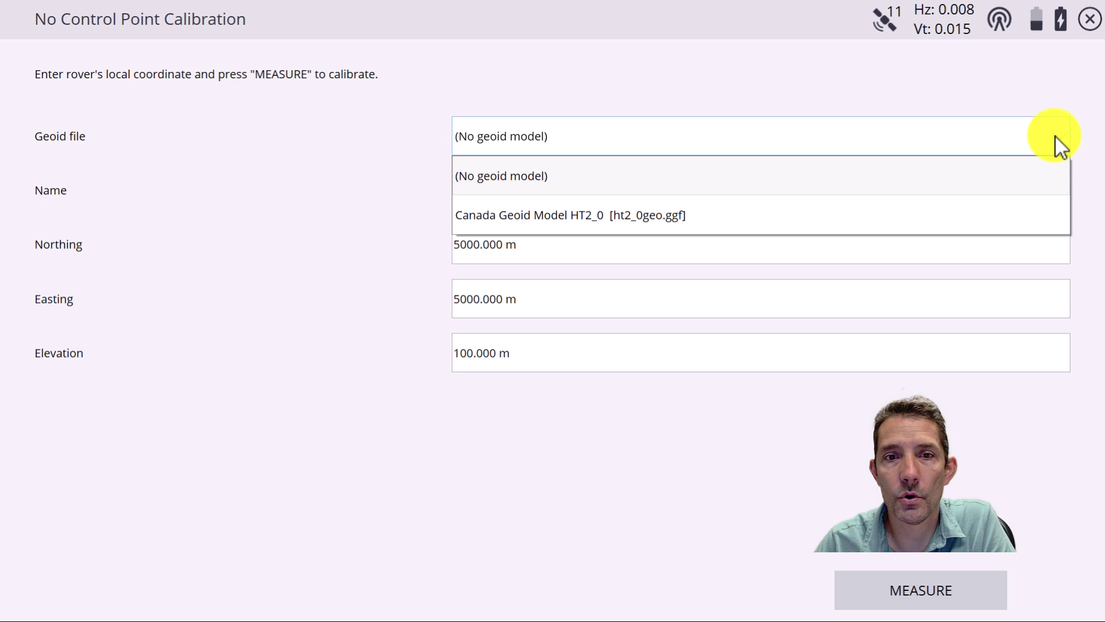
left_click(1054, 136)
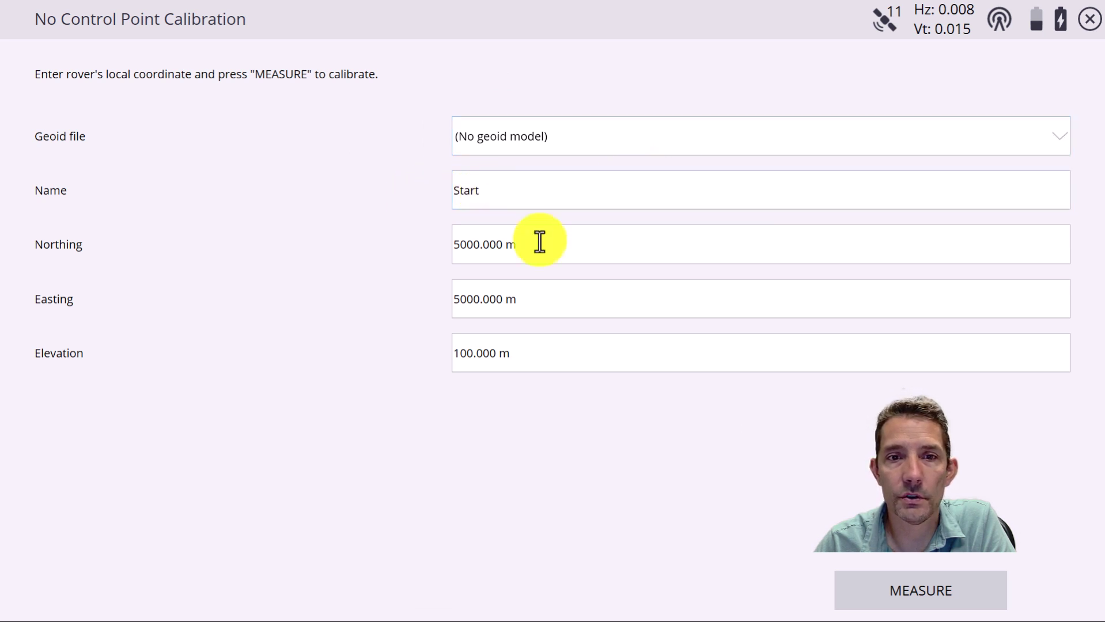
left_click(913, 589)
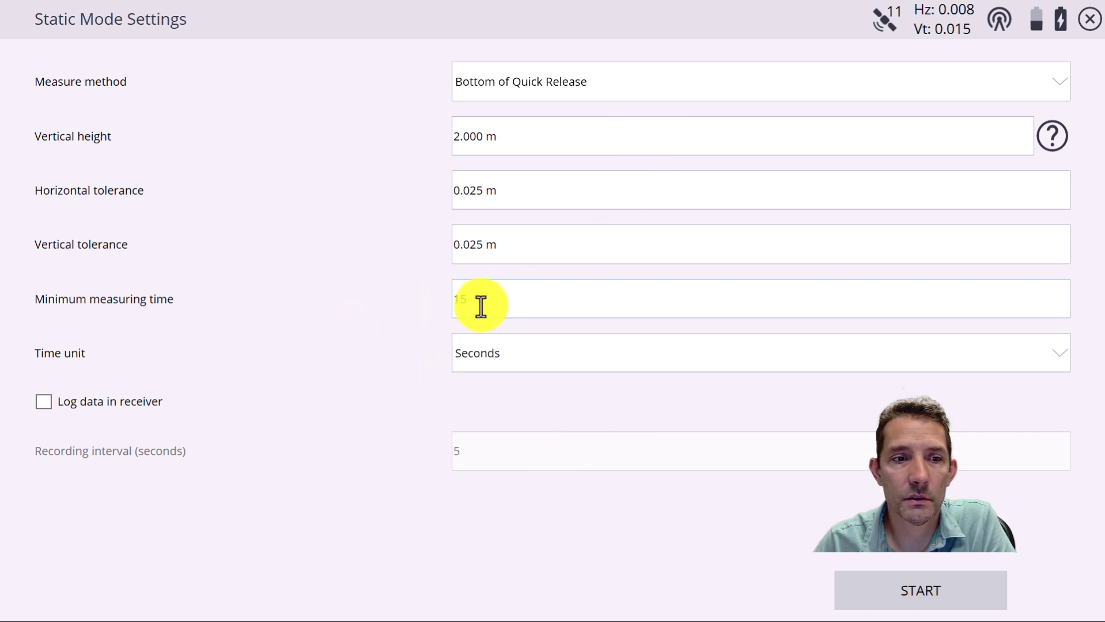
Step: Run the 15-second static measurement in seconds and dismiss the receiver position error
left_click(646, 362)
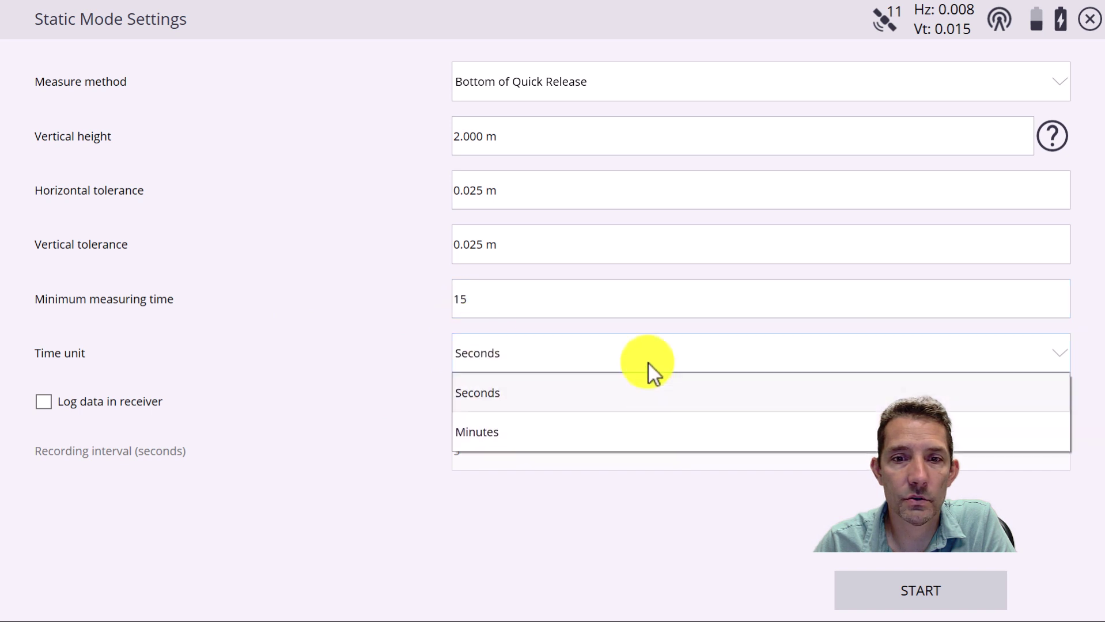
left_click(646, 361)
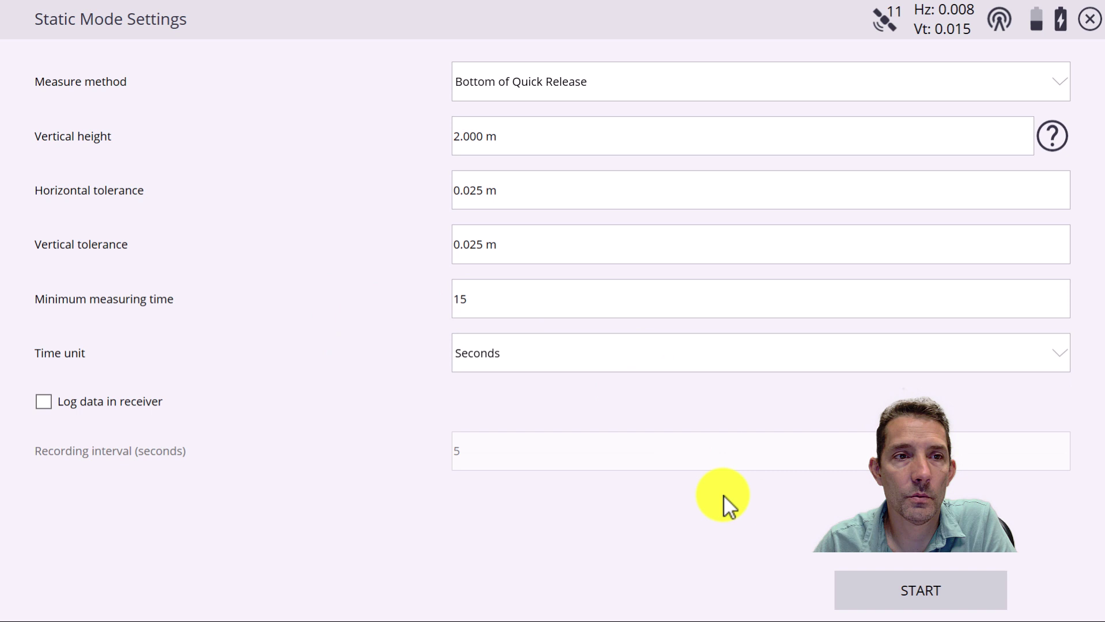
left_click(938, 594)
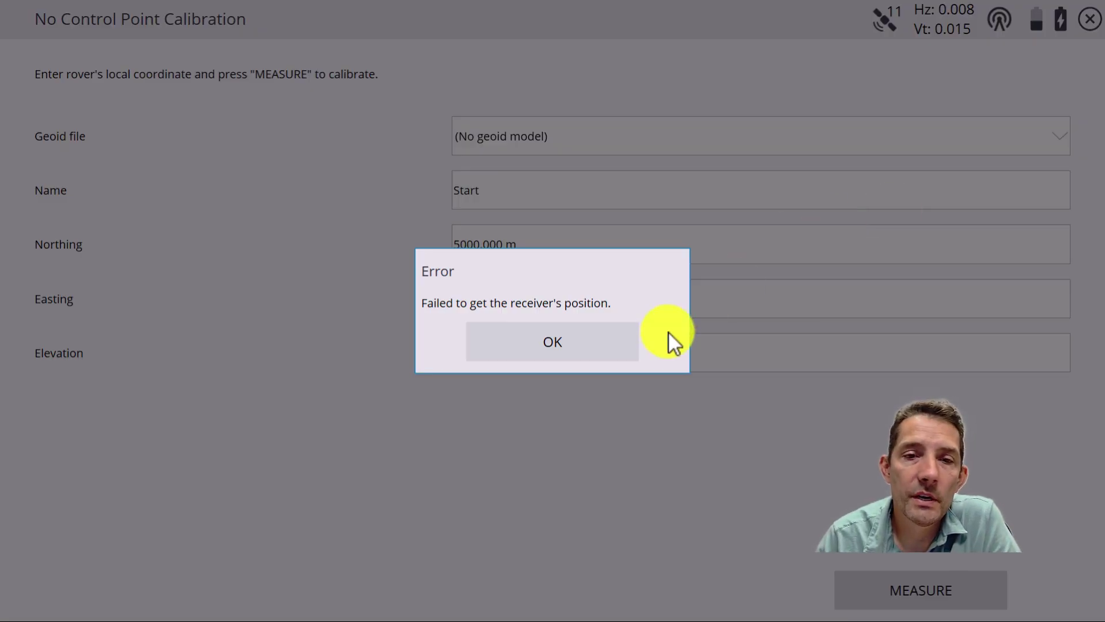
left_click(547, 335)
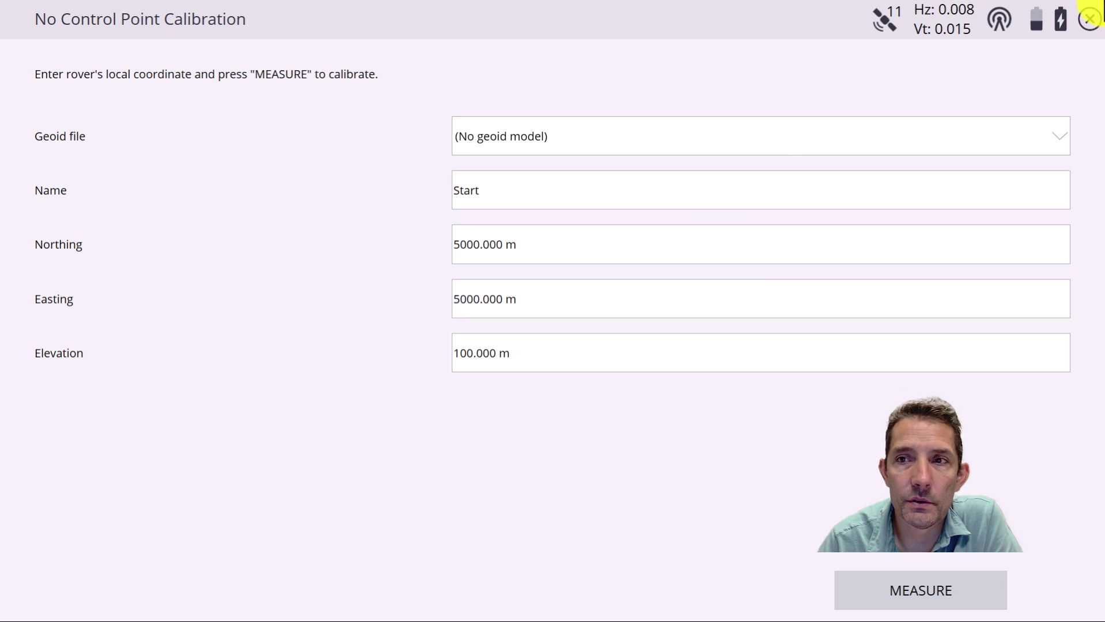
Step: Close the calibration form and go to Project Setup > Change Project
left_click(1089, 19)
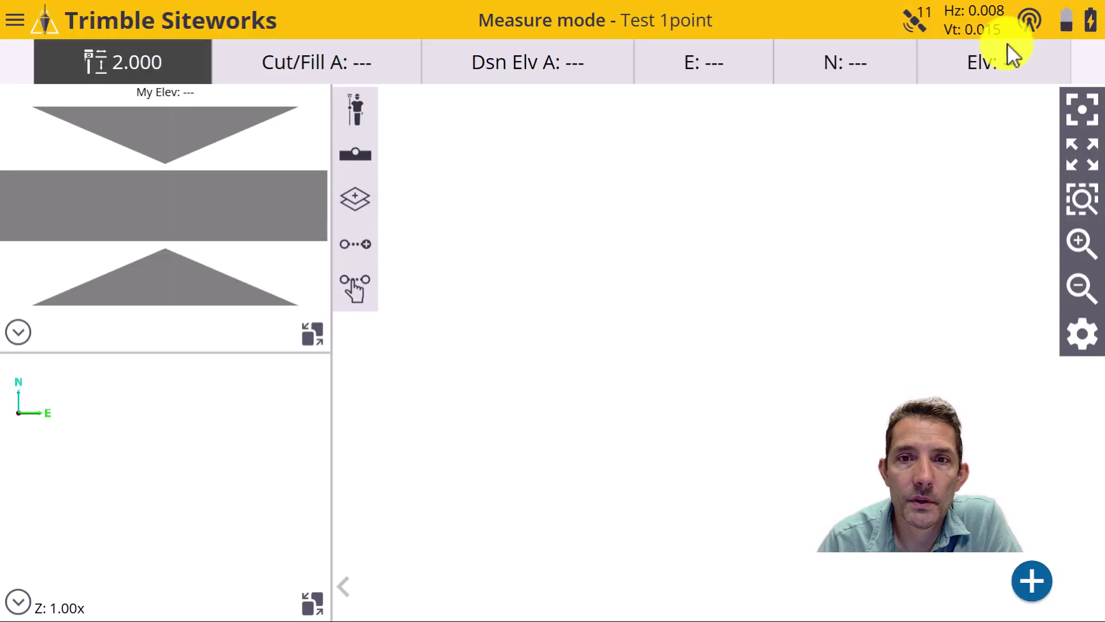
left_click(8, 24)
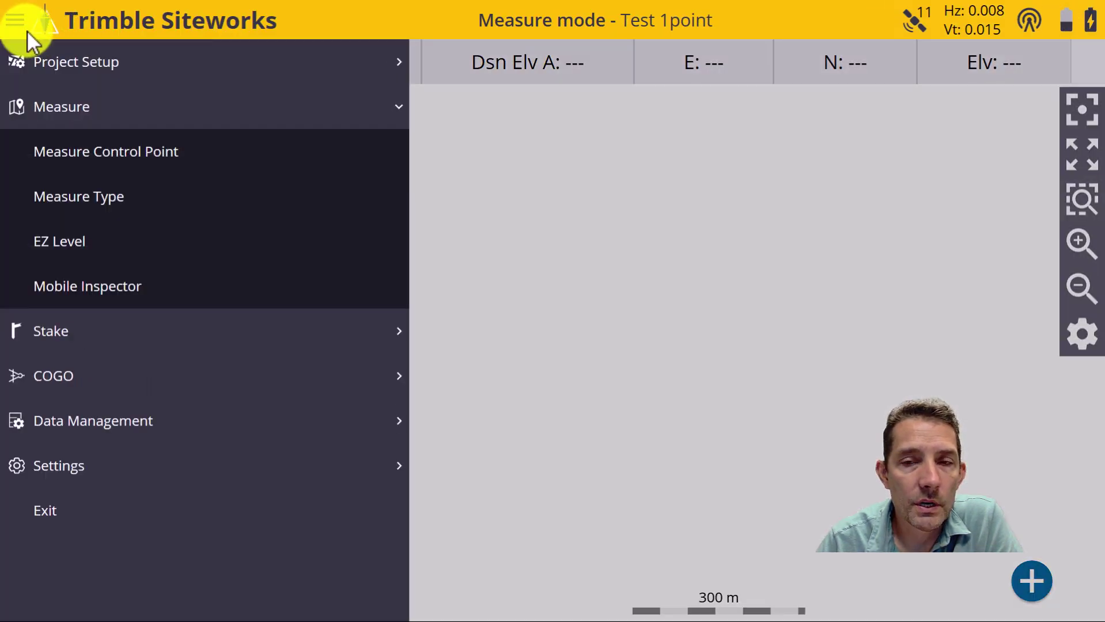
left_click(86, 69)
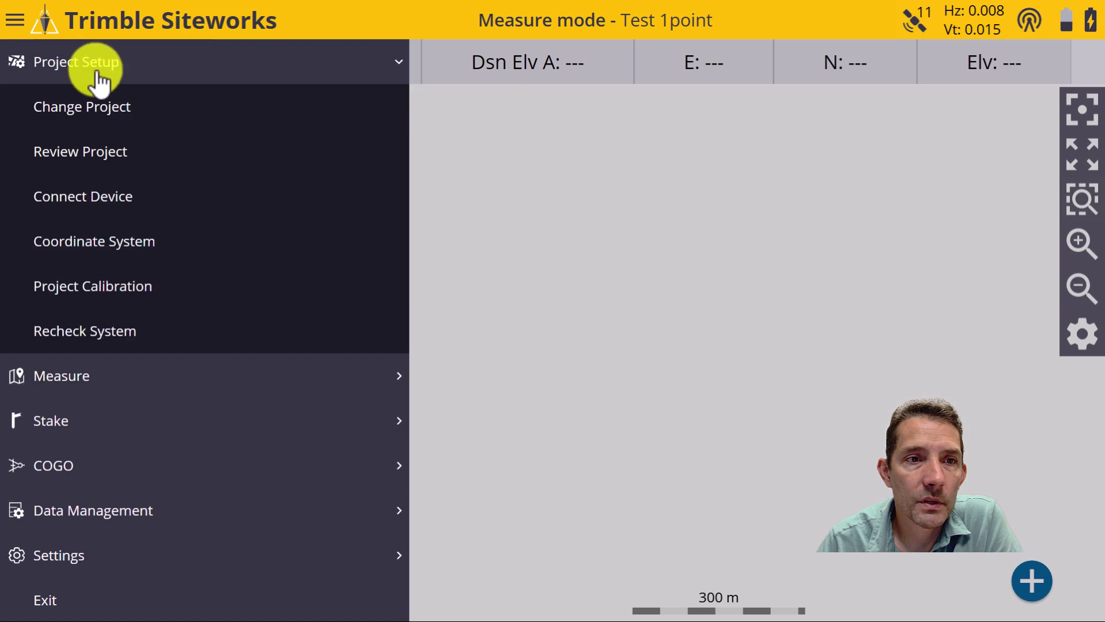
left_click(99, 117)
left_click(519, 83)
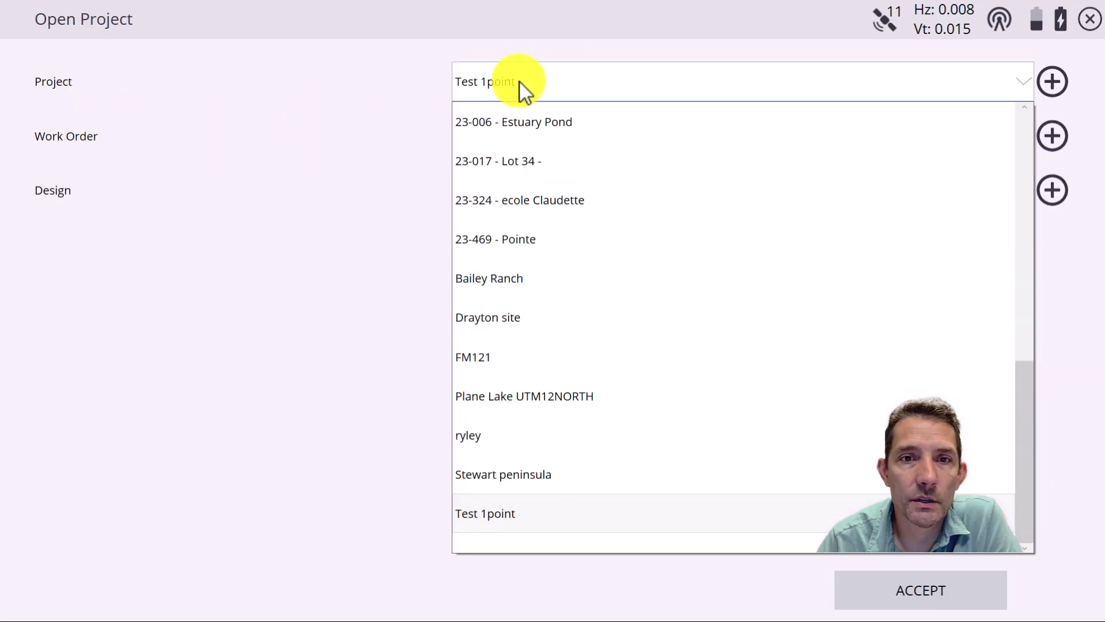
left_click(505, 83)
Step: Start a new project 'Test predefined' with Select coordinate system enabled
left_click(1048, 80)
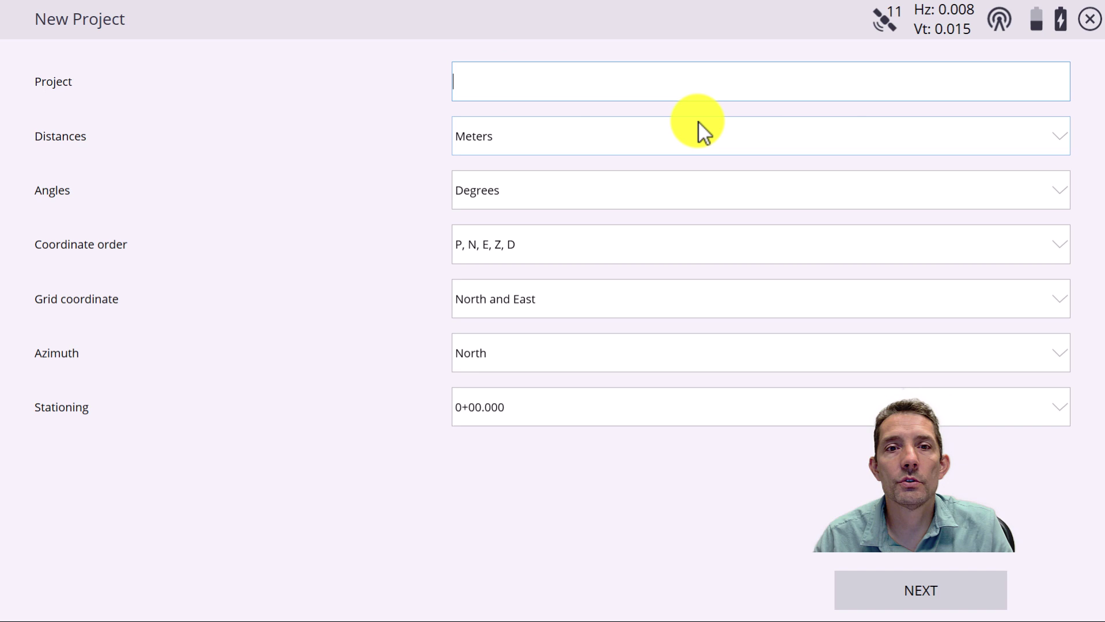
type("Test")
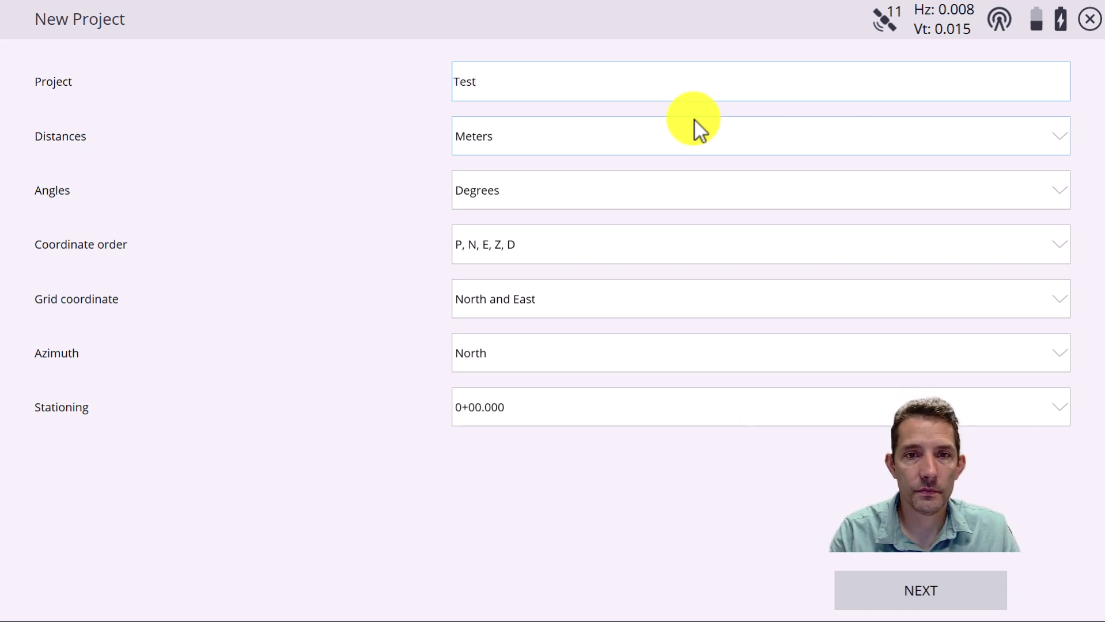
type(" prede")
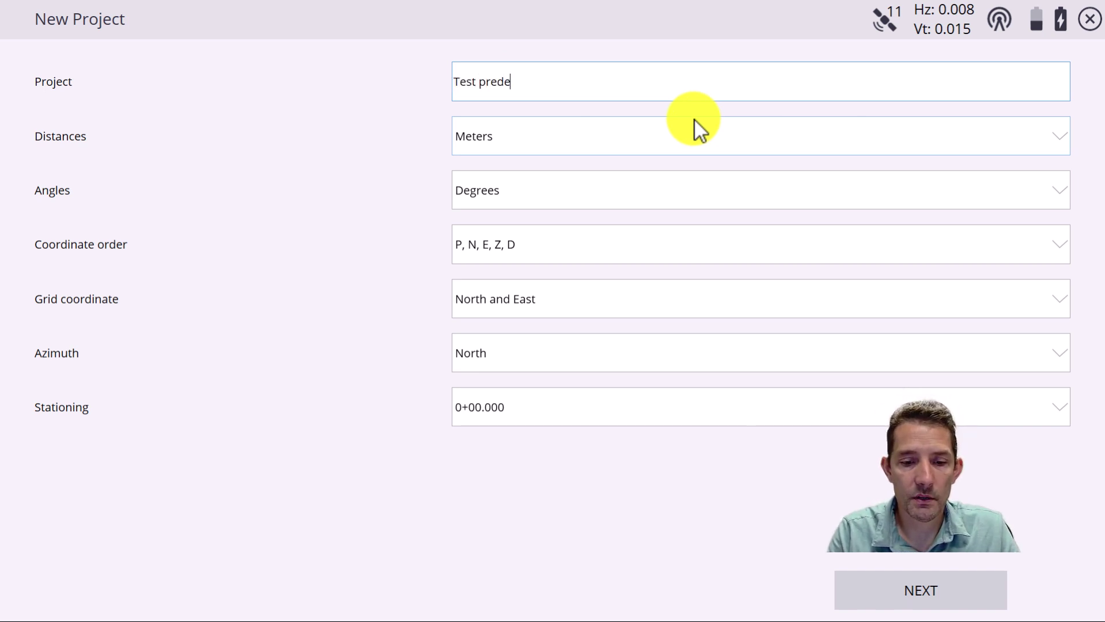
type("fined")
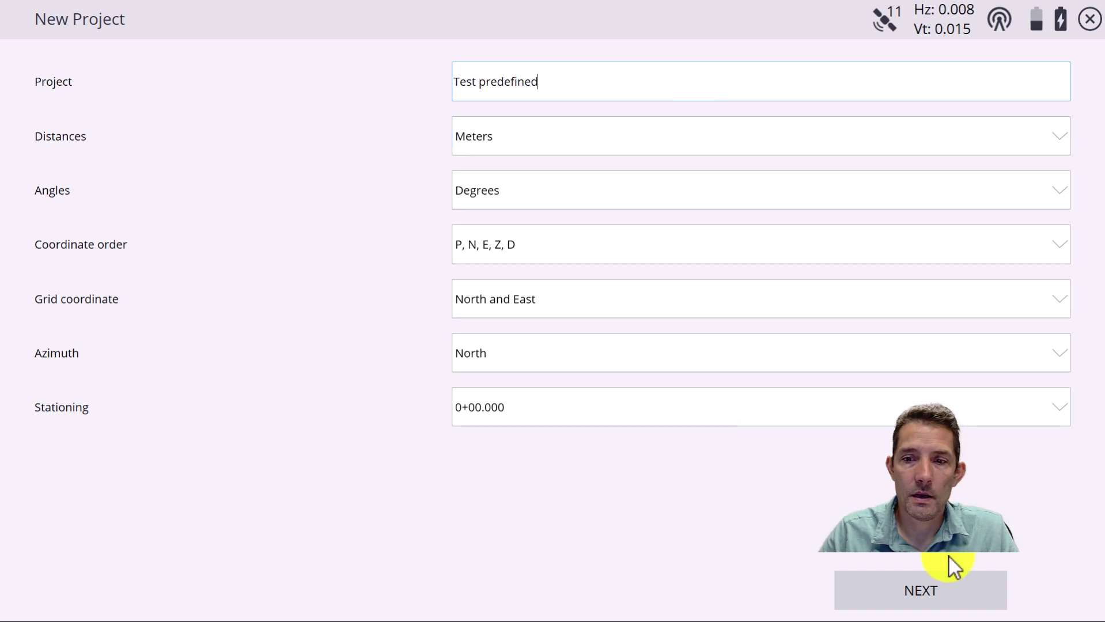
left_click(919, 602)
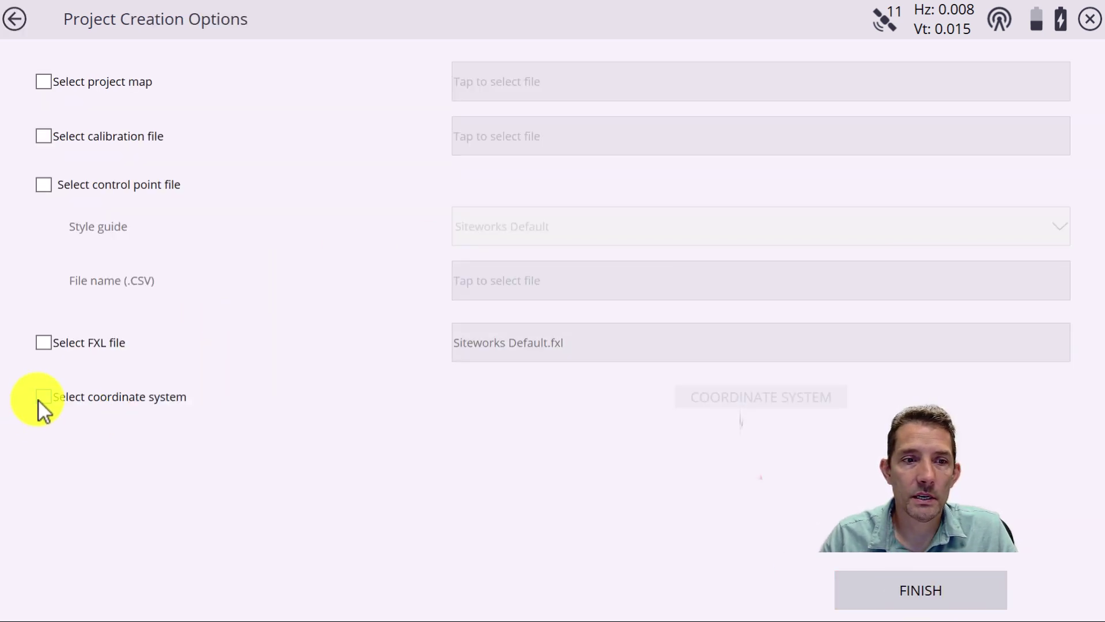
left_click(40, 399)
Step: Choose Canada/NAD 1983, zone CM114W as the coordinate system
left_click(760, 399)
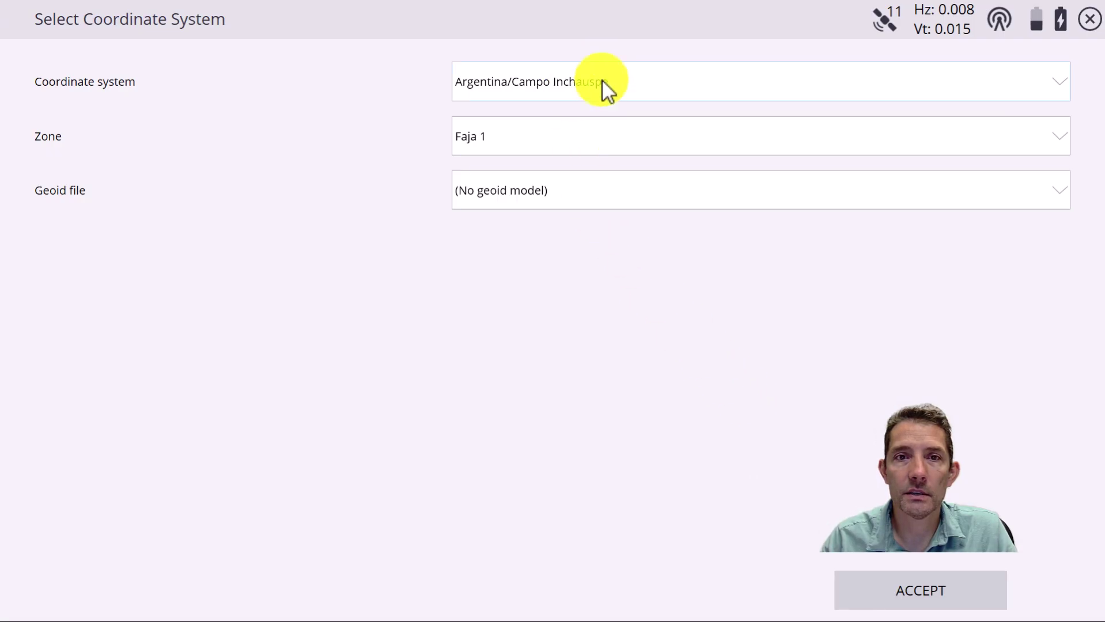
left_click(1050, 81)
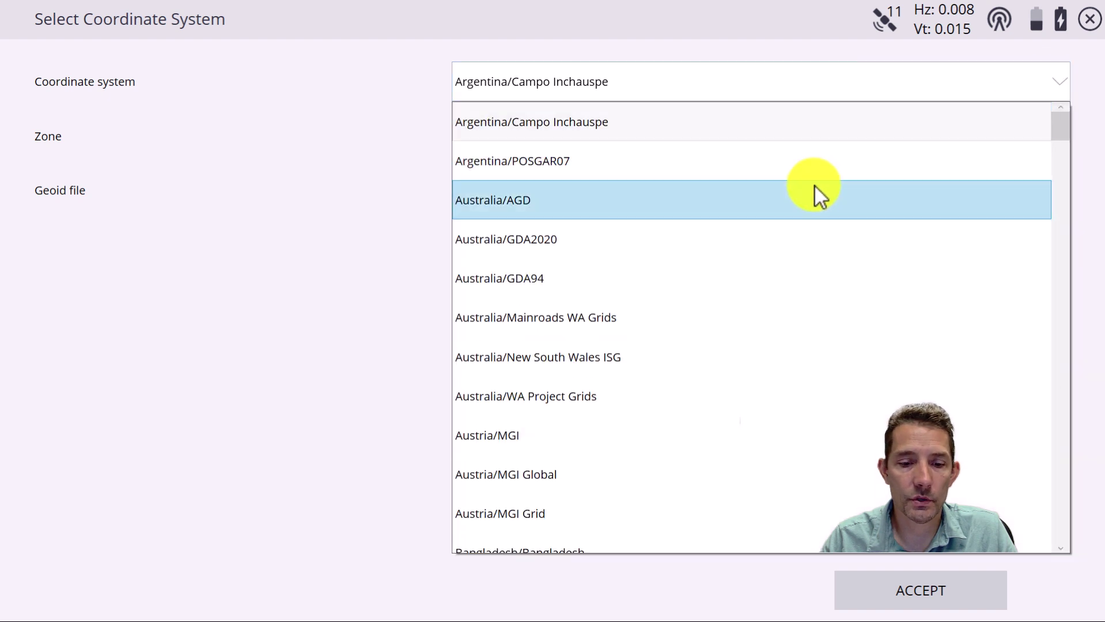
key("c")
scroll(713, 314, "down", 1)
scroll(713, 314, "down", 1)
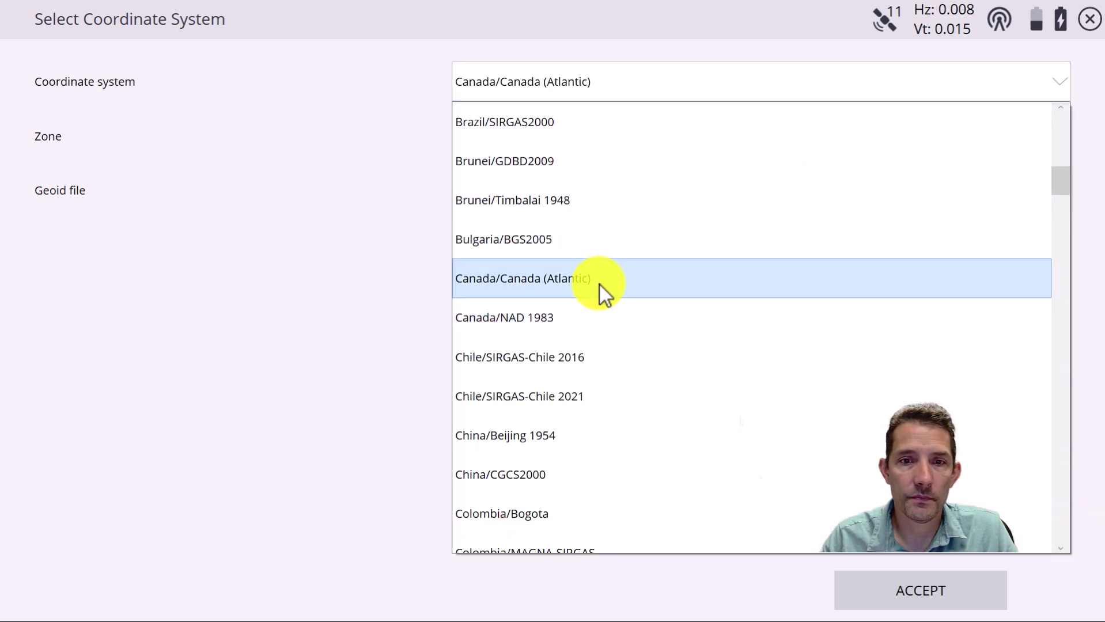
left_click(558, 319)
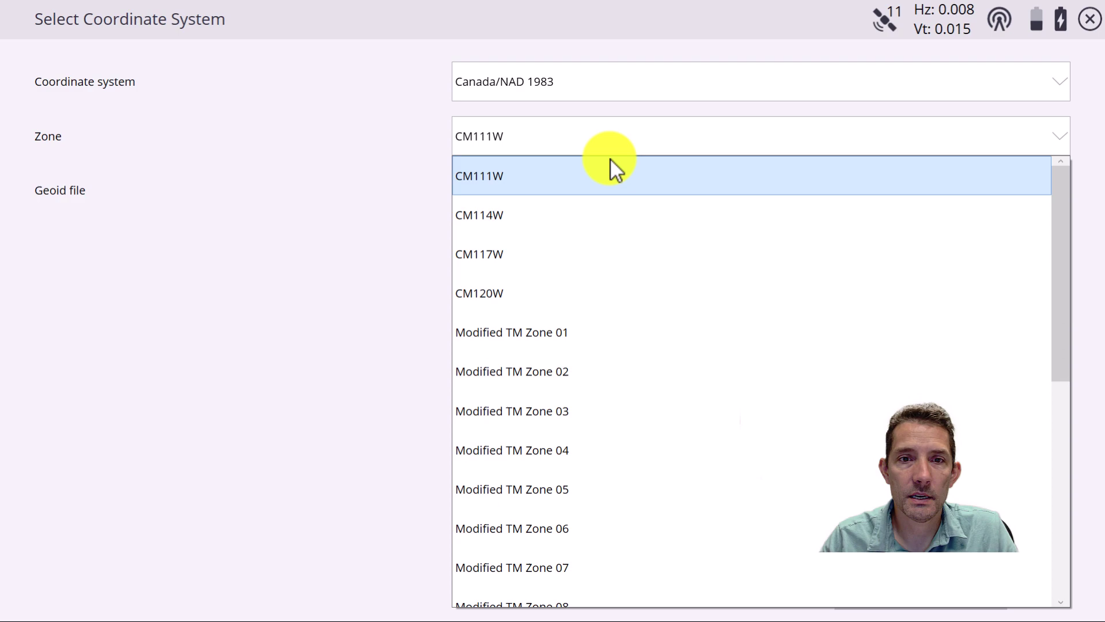
left_click(543, 215)
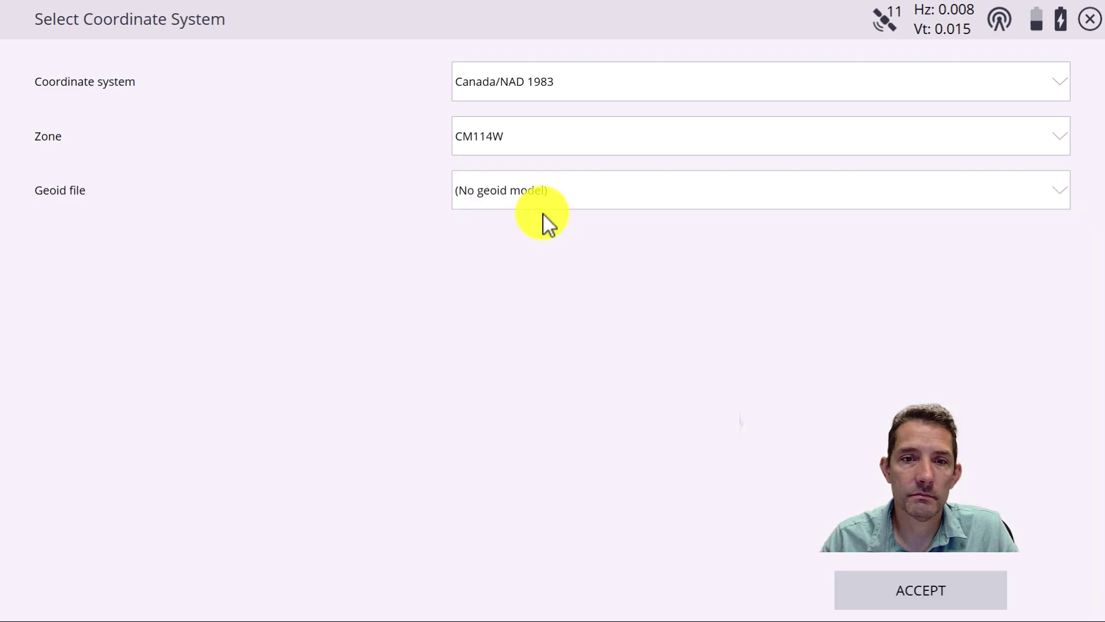
Step: Dismiss the missing geoid error, choose Canada Geoid Model HT2_0, and accept
left_click(556, 340)
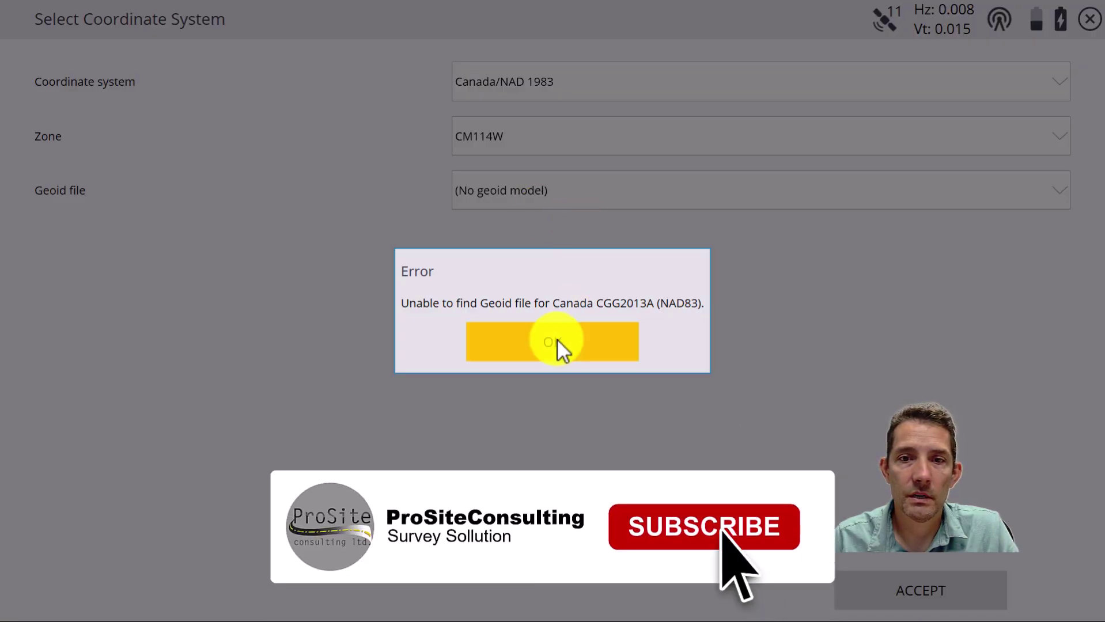
left_click(1011, 203)
left_click(706, 274)
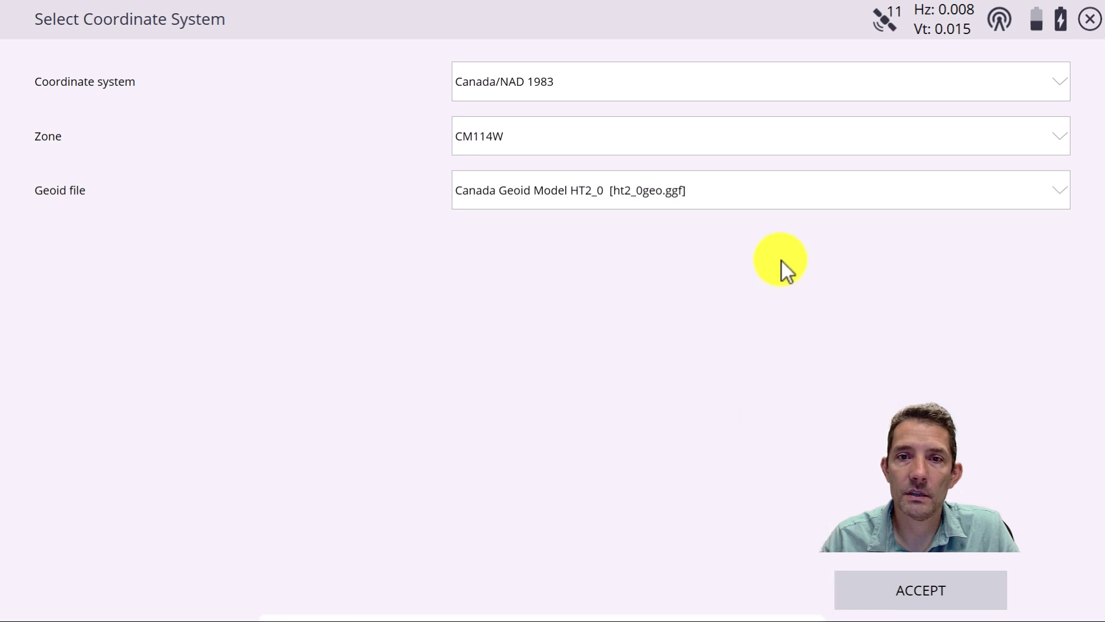
left_click(920, 589)
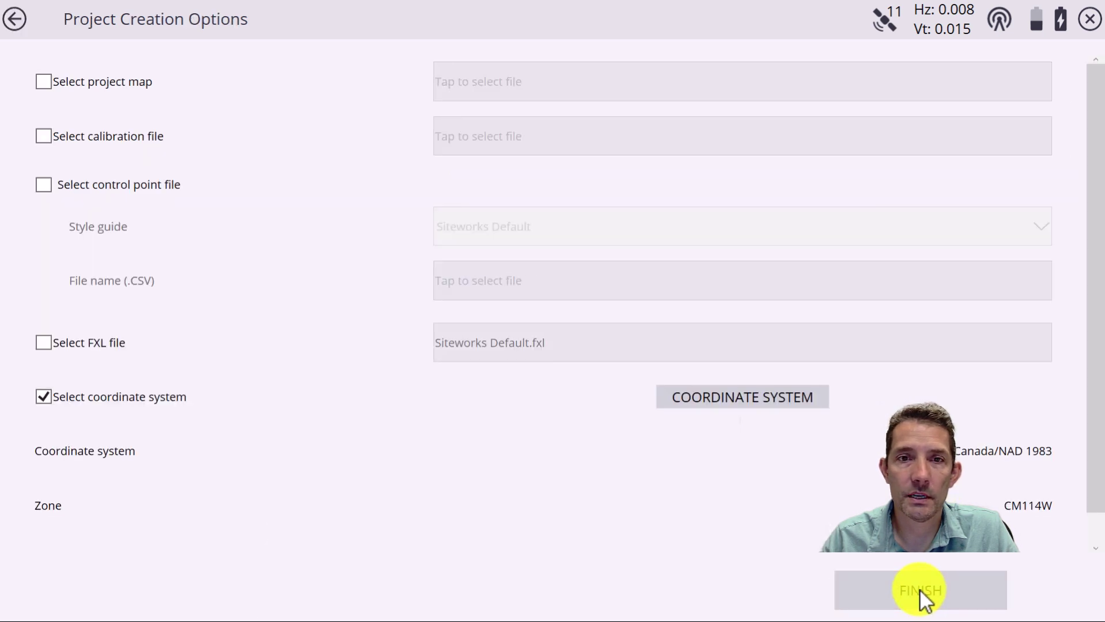
Step: Finish Test predefined and create a work order named 'cal'
left_click(916, 588)
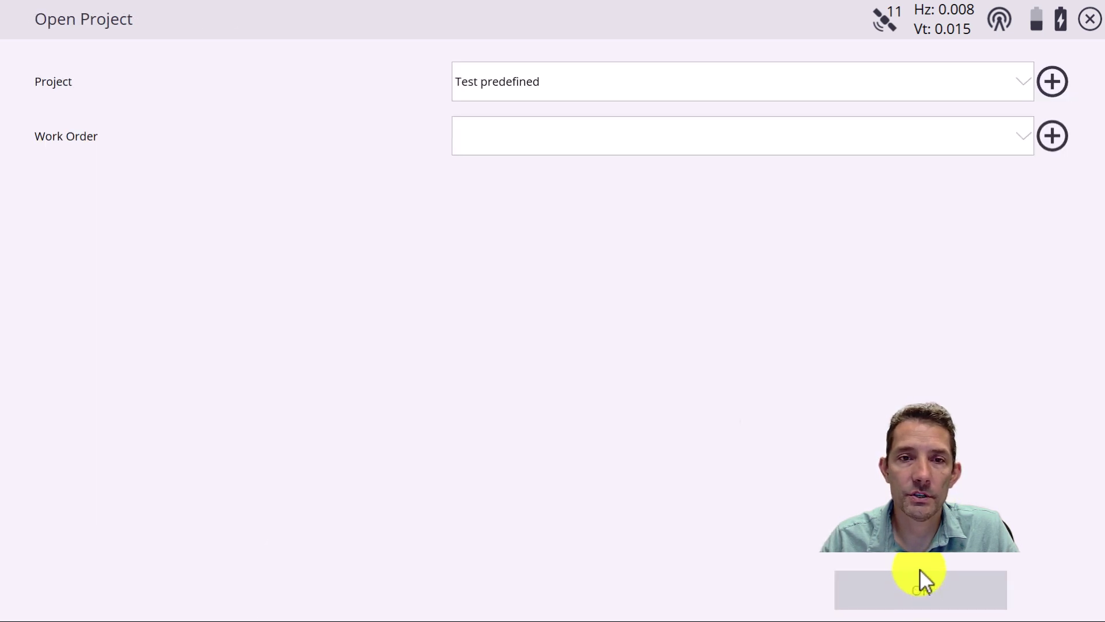
left_click(1050, 137)
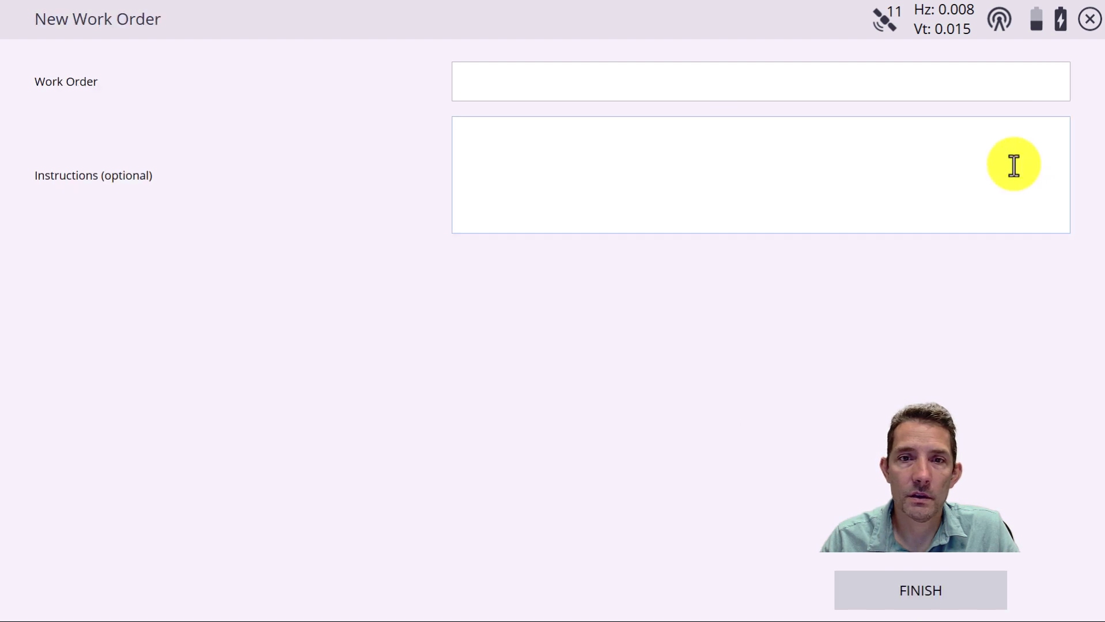
type("cal")
left_click(814, 178)
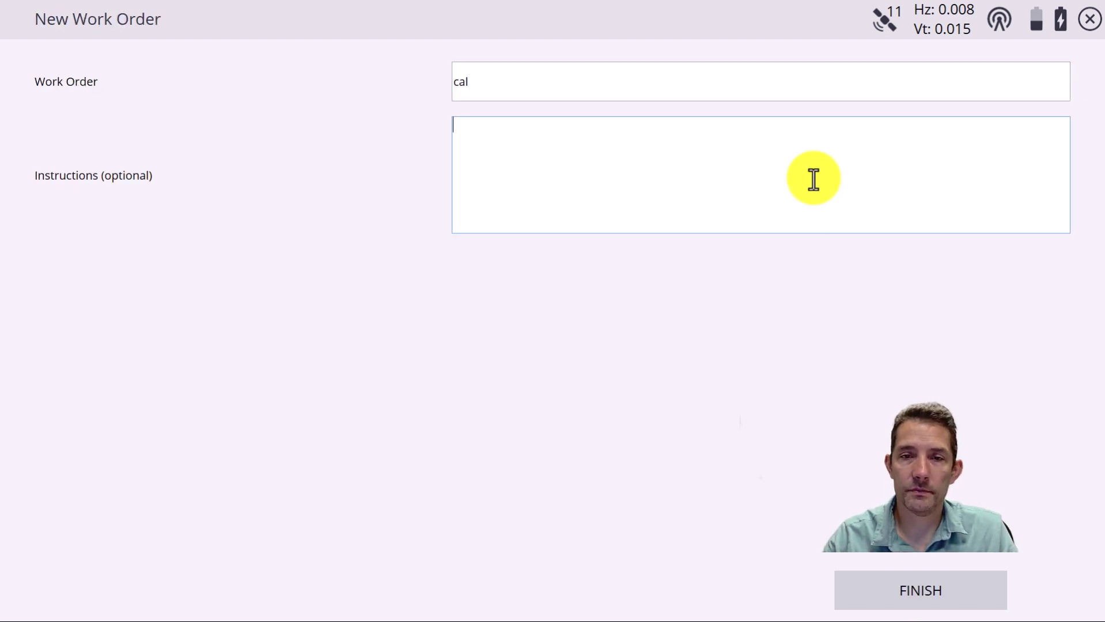
left_click(901, 573)
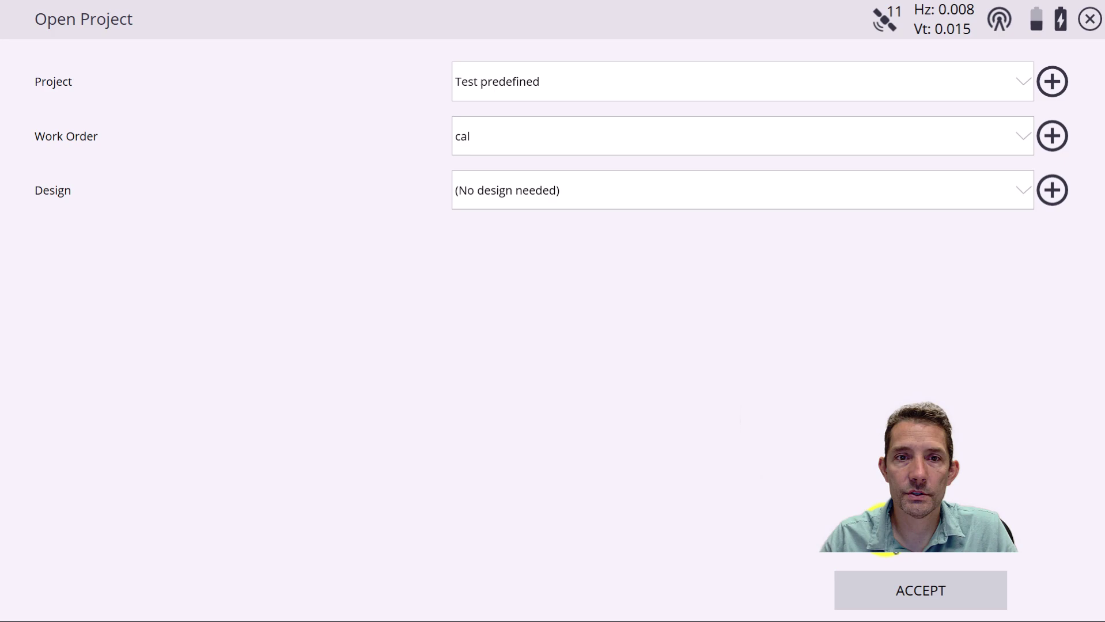
Step: Open the project, agree to a project calibration, and focus the Northing entry
left_click(912, 588)
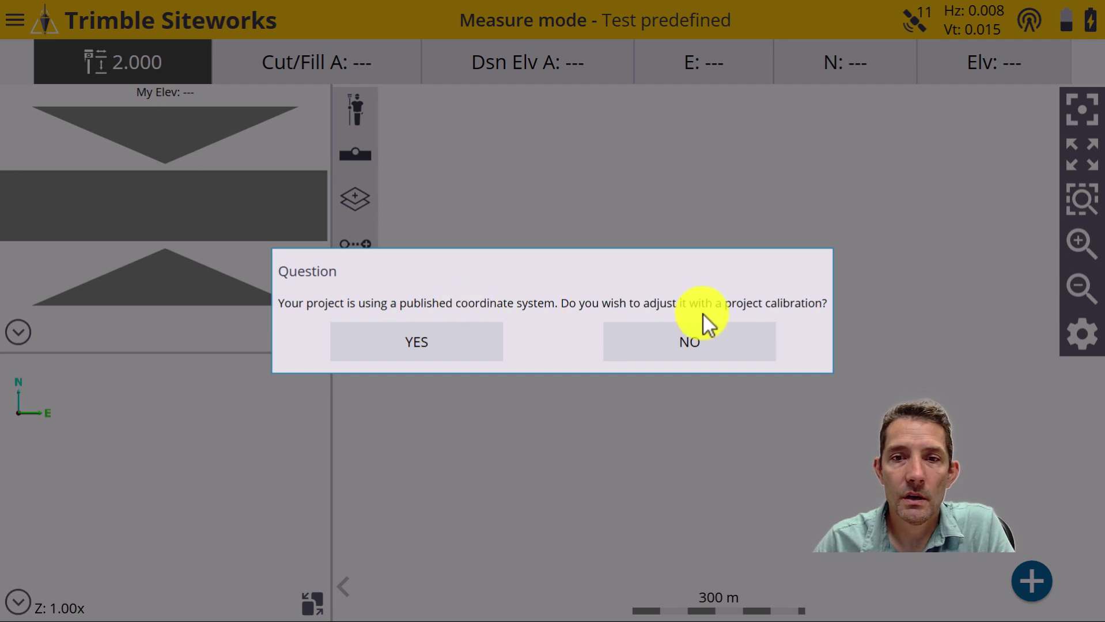
left_click(440, 342)
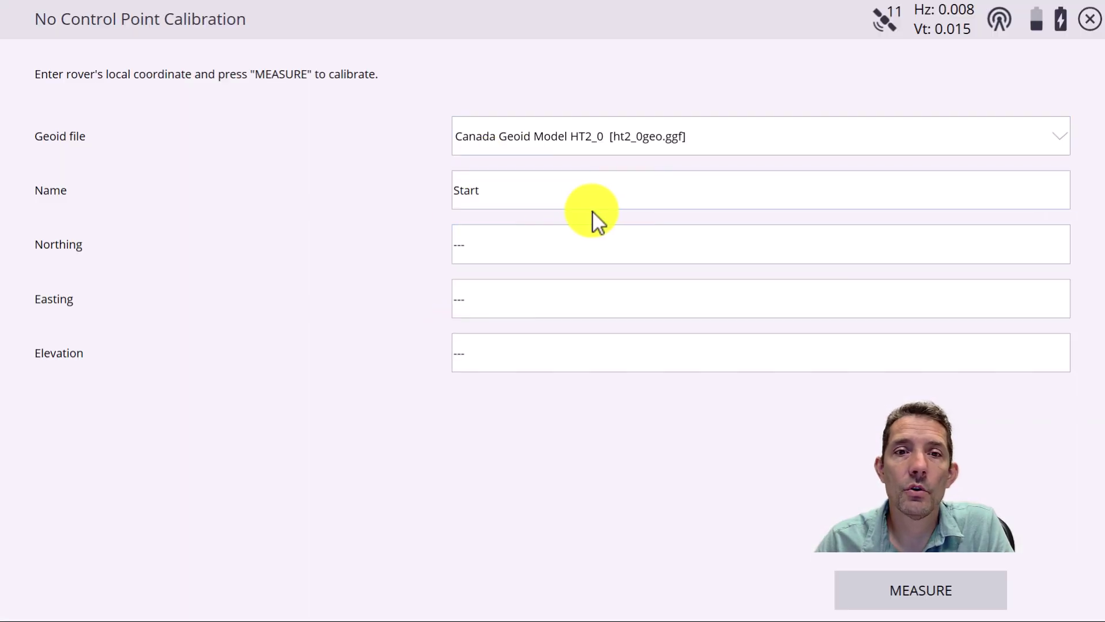
left_click(473, 253)
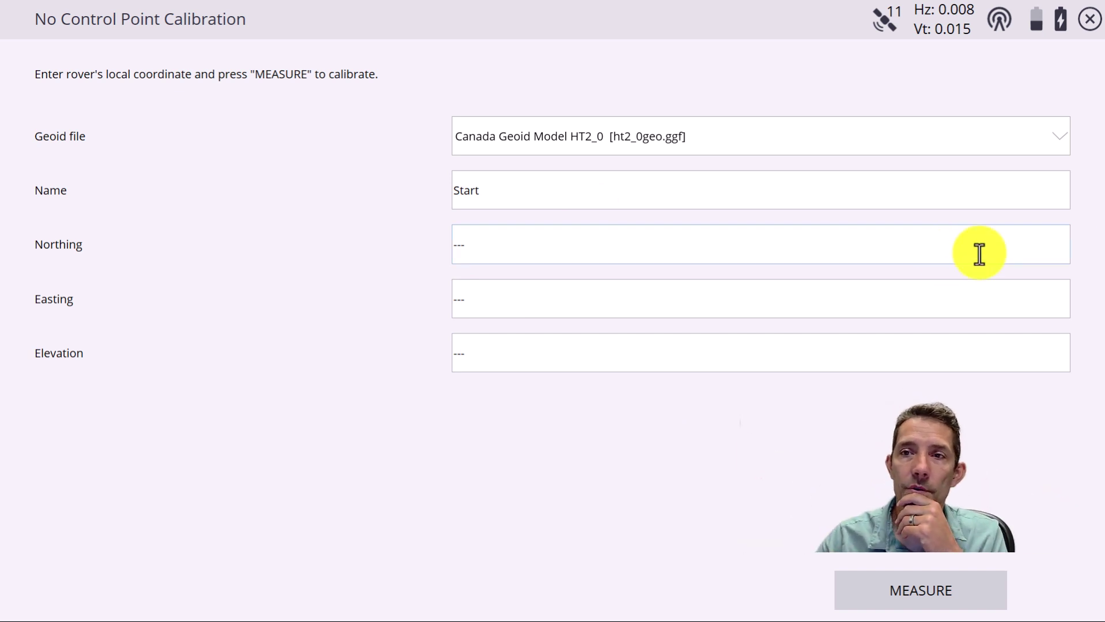
Step: Close the calibration form and go to Project Setup > Change Project
left_click(1088, 22)
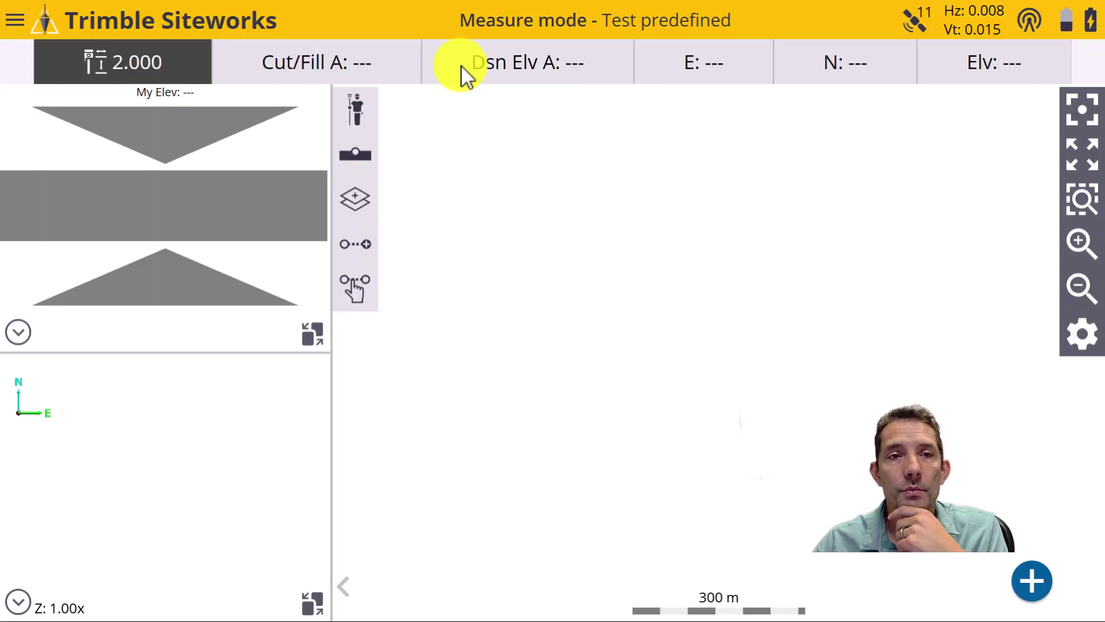
left_click(14, 22)
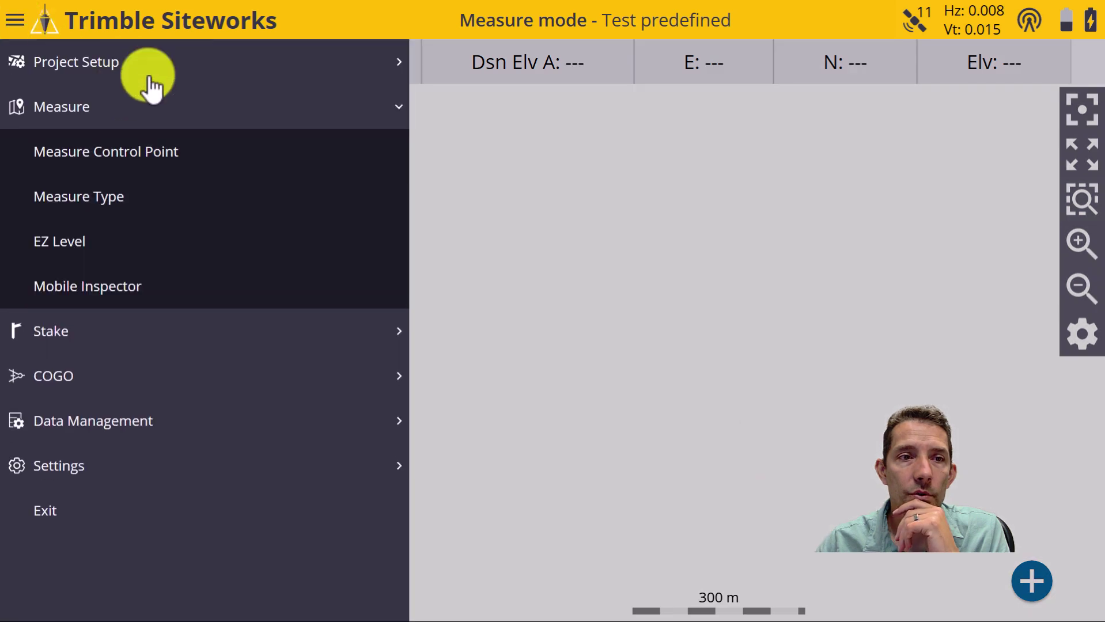
left_click(95, 64)
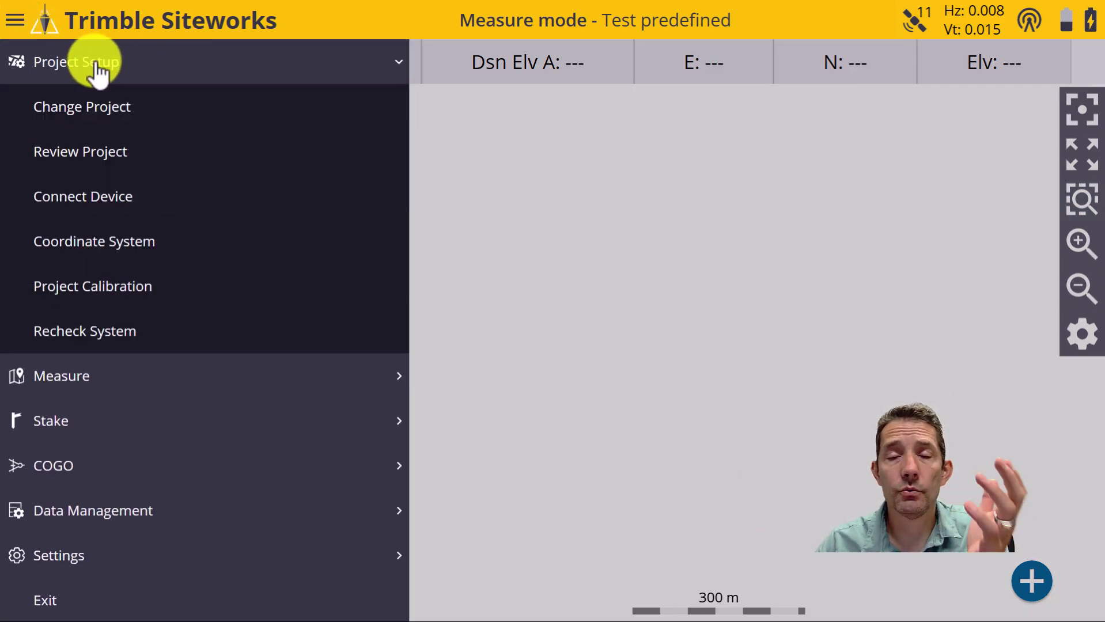
left_click(106, 110)
left_click(538, 81)
left_click(493, 83)
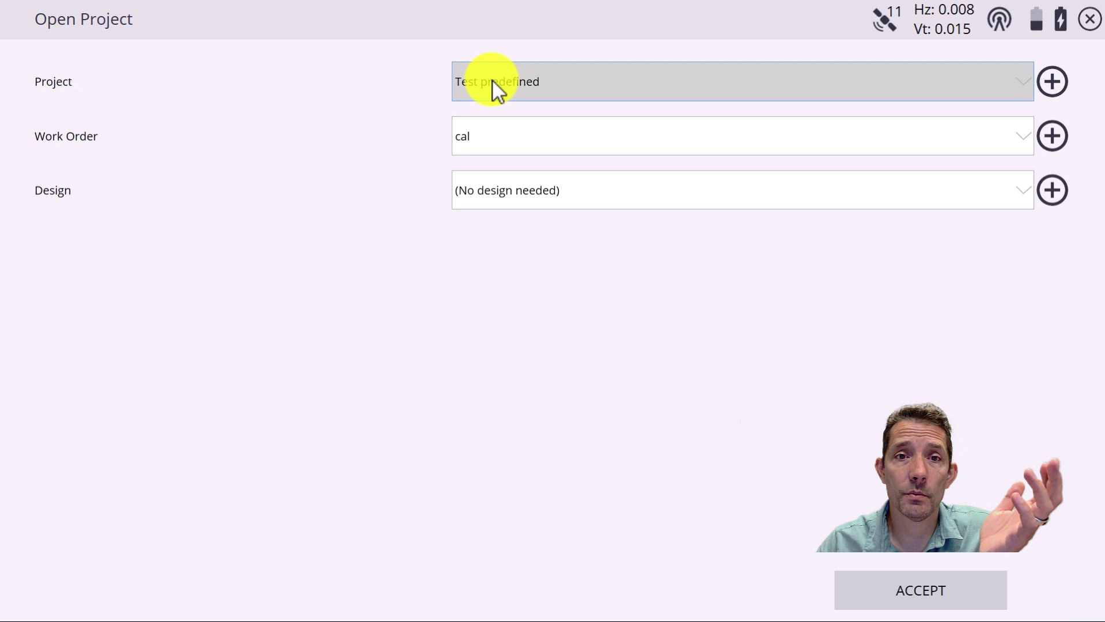
Step: Start a new project named 'test local' and continue to its creation options
left_click(1051, 82)
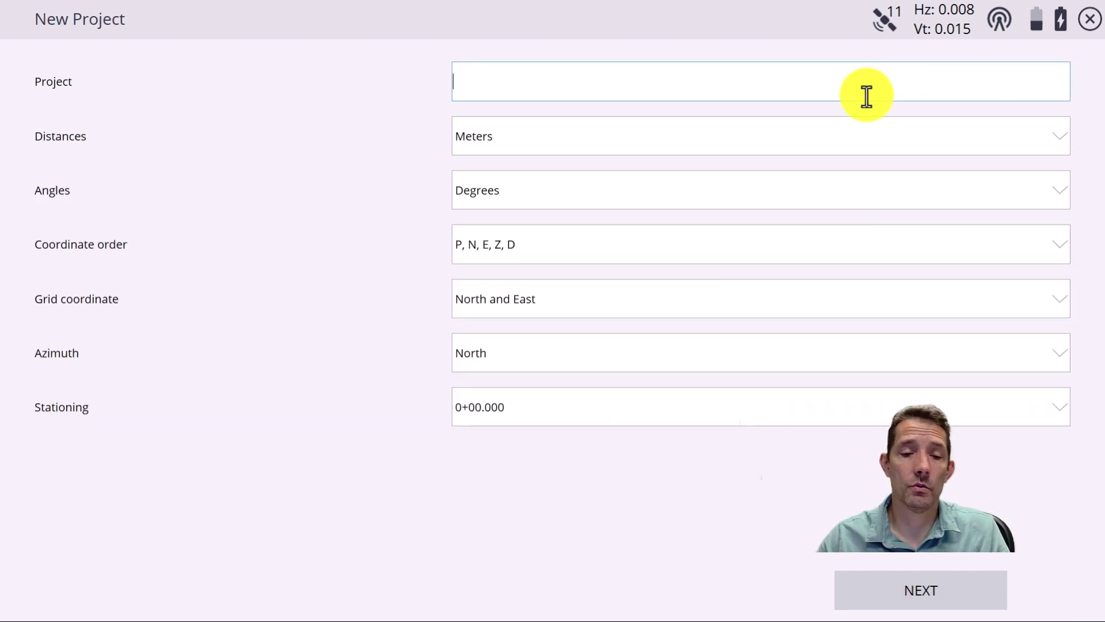
type("test")
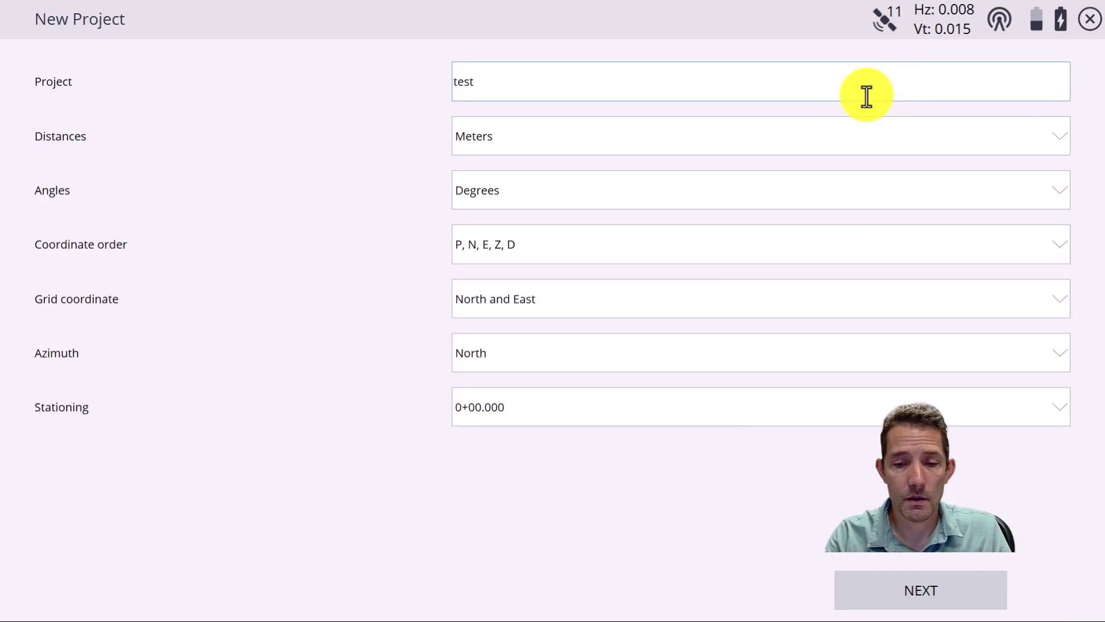
type(" loca")
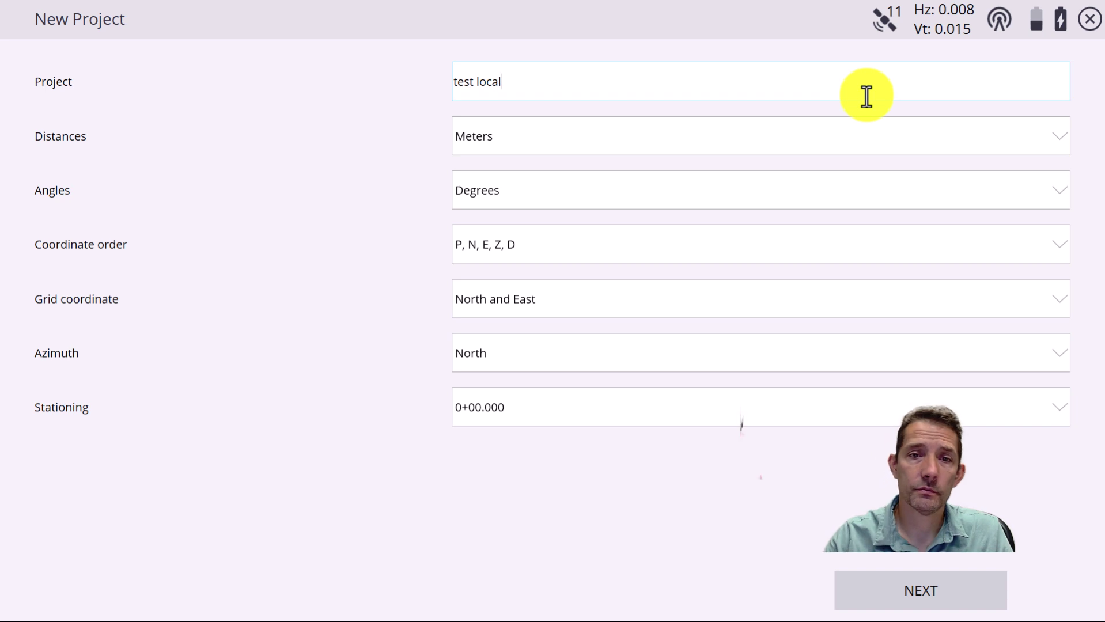
type("l")
left_click(954, 586)
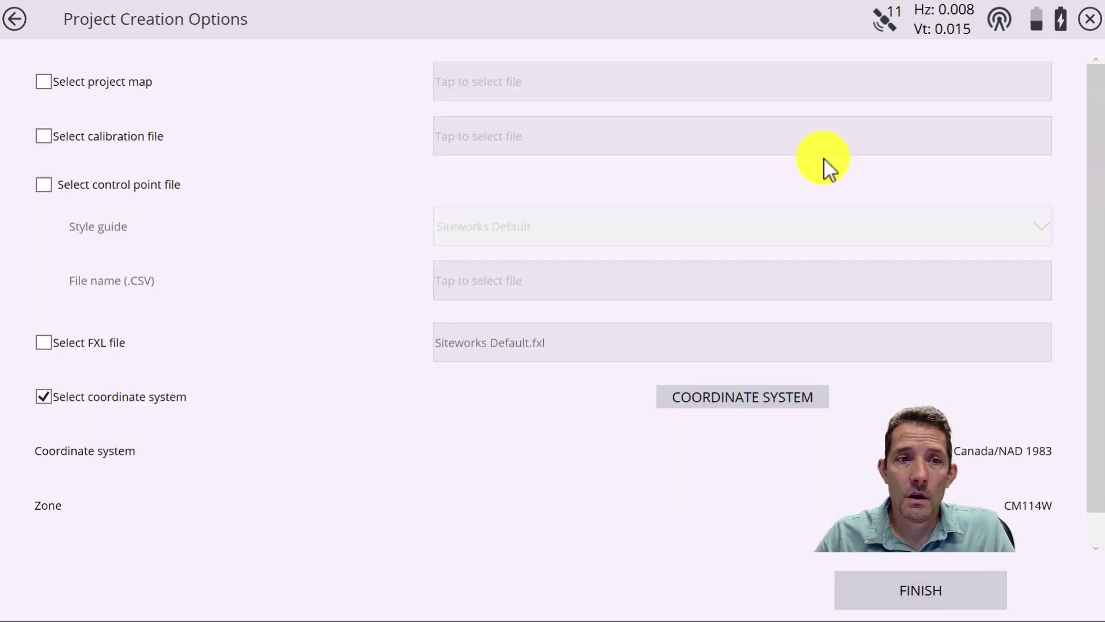
Step: Turn off the predefined coordinate system, enable a control point file, and keep the Siteworks Default style guide
left_click(44, 397)
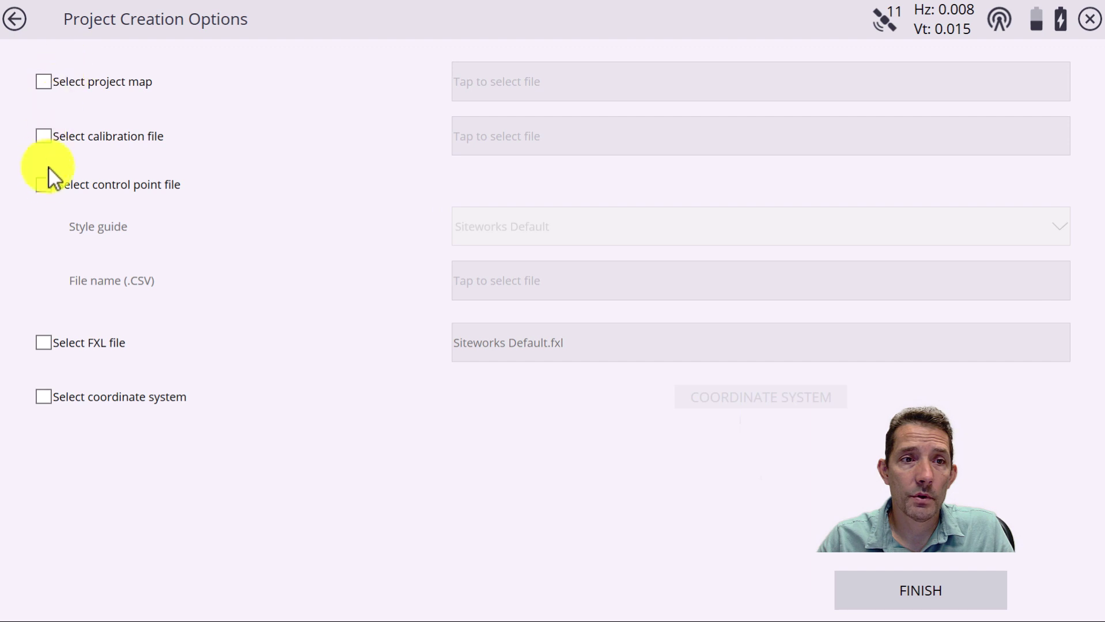
left_click(44, 186)
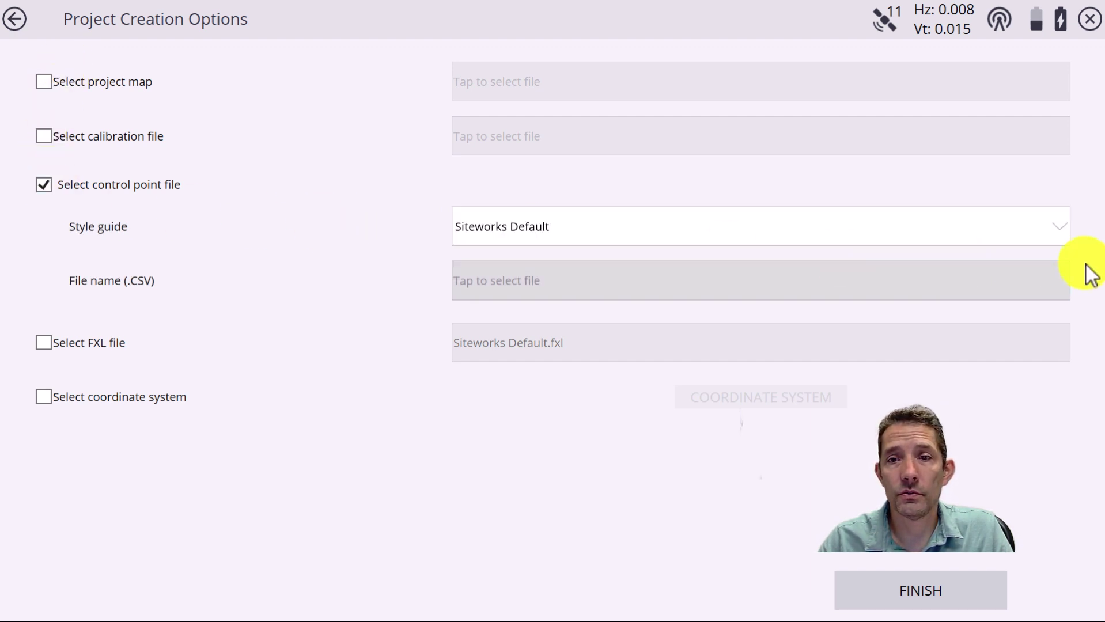
left_click(1060, 230)
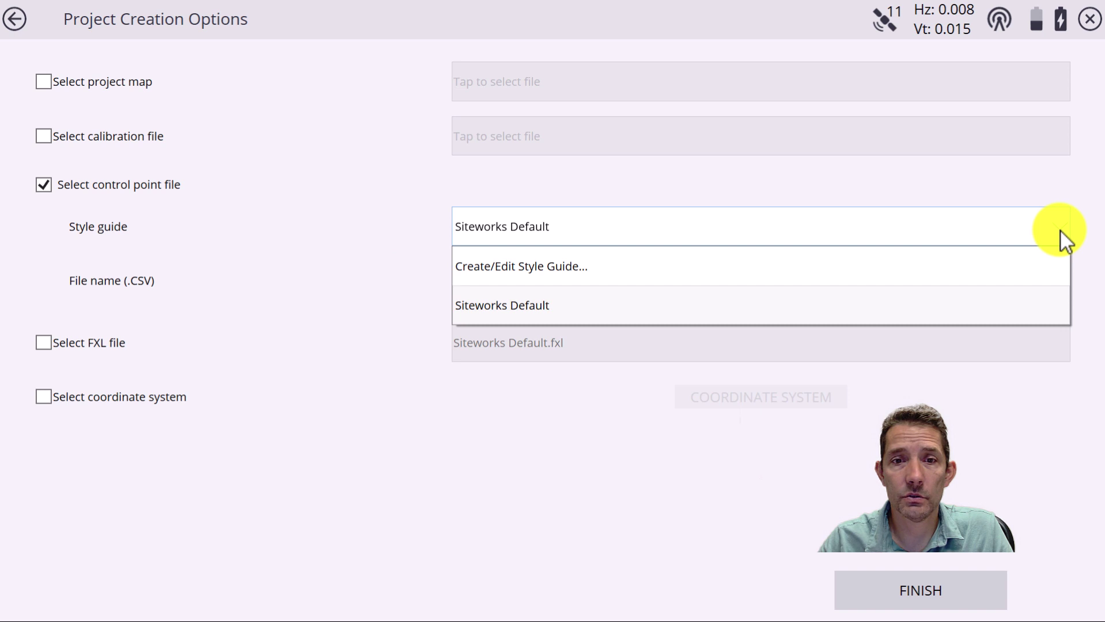
left_click(621, 304)
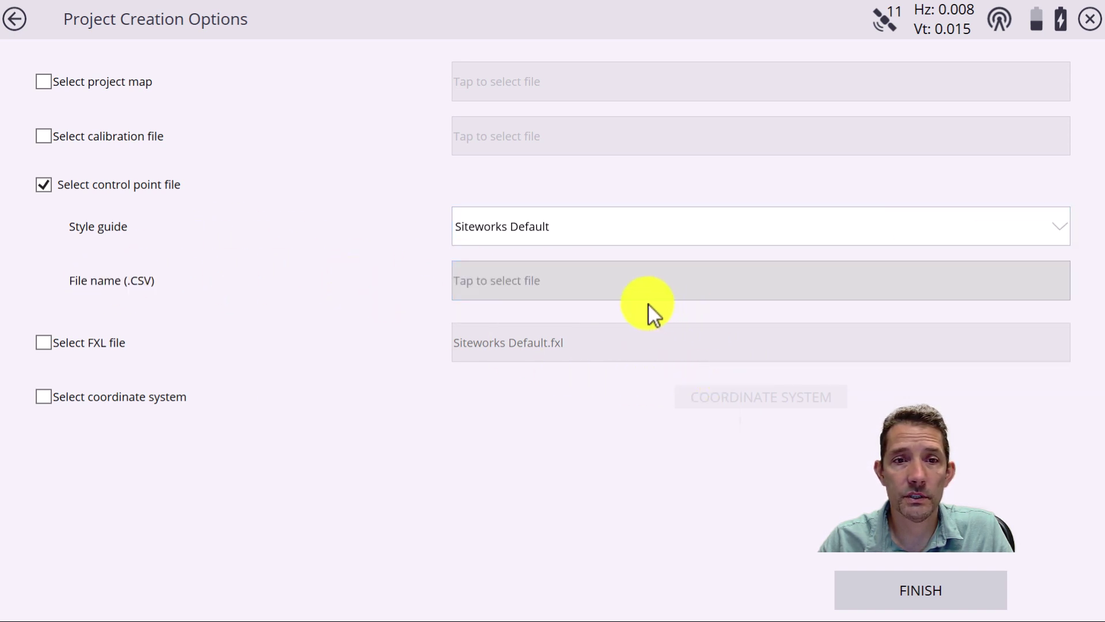
Step: Pick 'Bailey Ranch - ControlPoints.office.csv' from the Bailey Ranch folder as the control point file
left_click(835, 271)
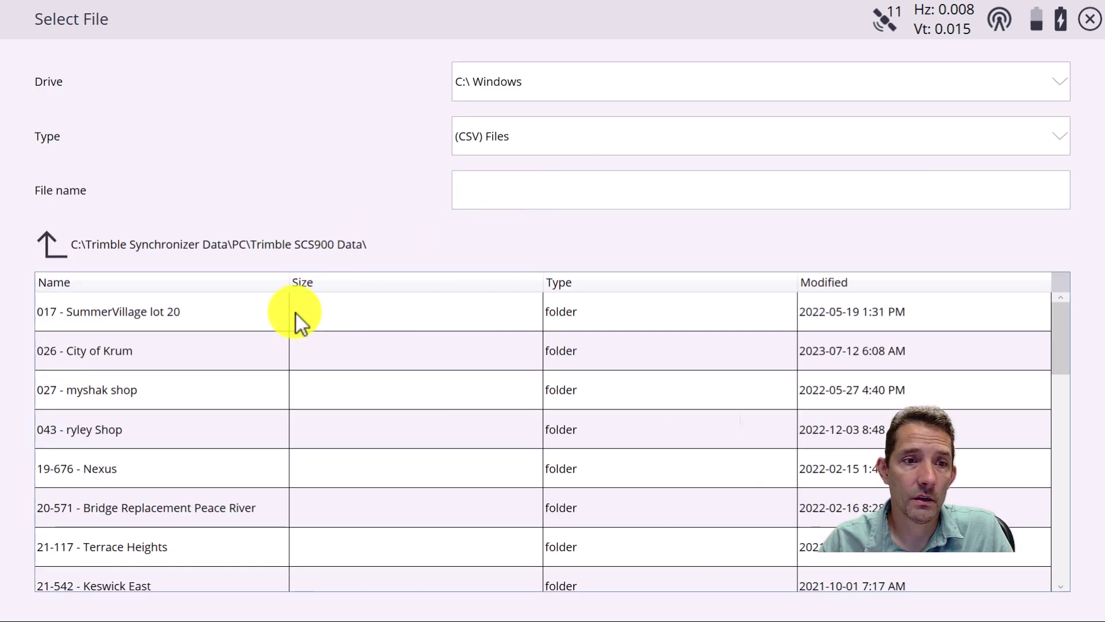
scroll(423, 311, "down", 3)
scroll(205, 373, "down", 8)
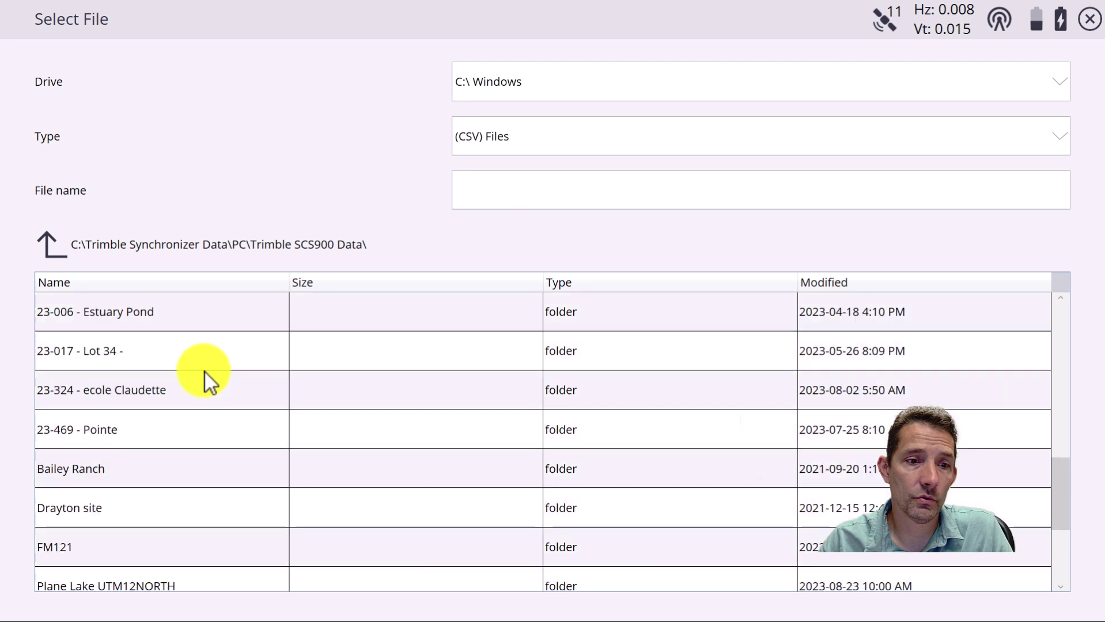
scroll(205, 373, "up", 2)
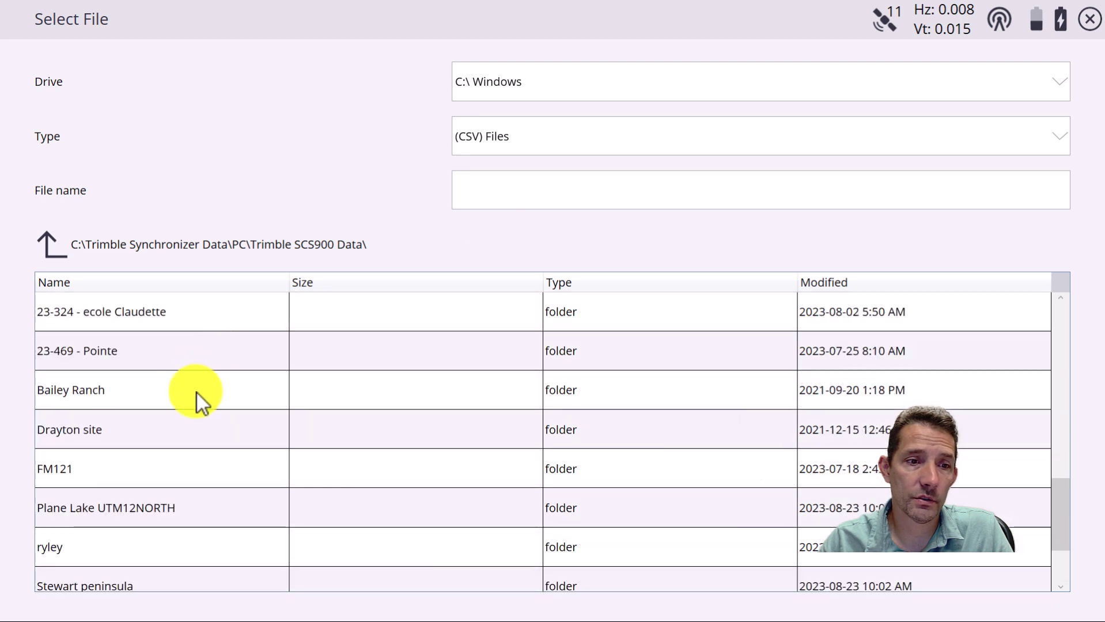
left_click(109, 388)
left_click(108, 386)
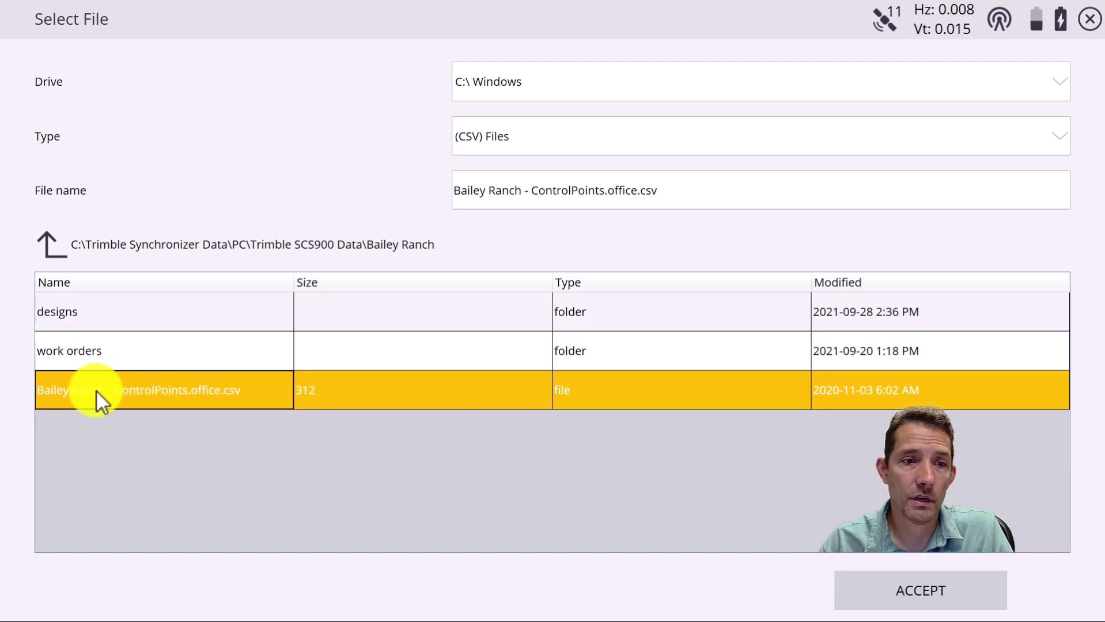
Step: Finish the test local project, add a new work order named 'cal', and open it
left_click(920, 593)
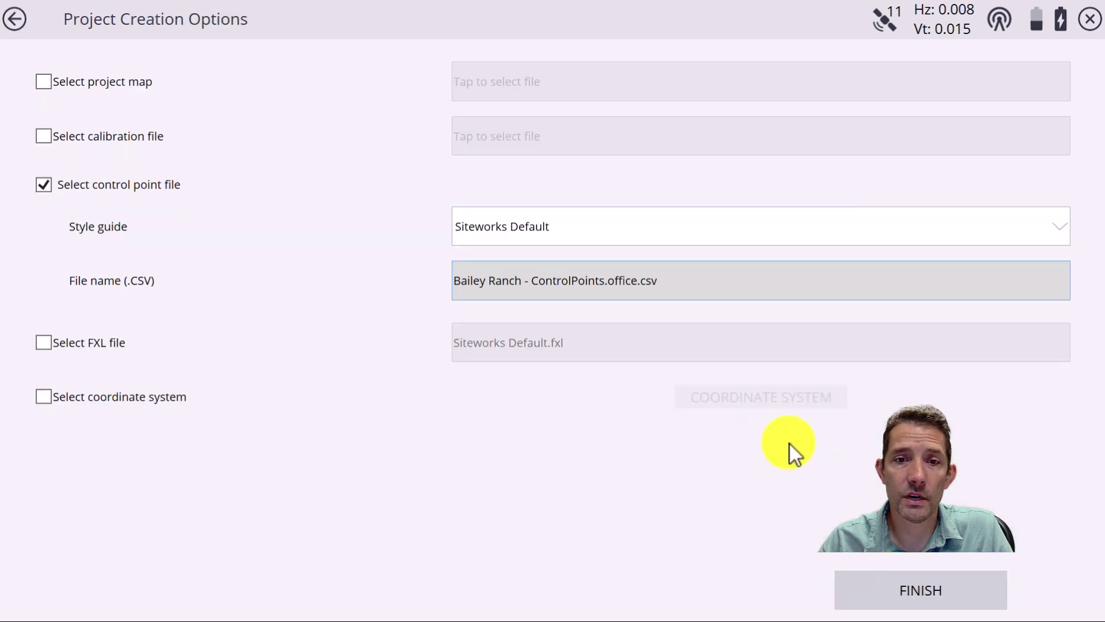
left_click(918, 581)
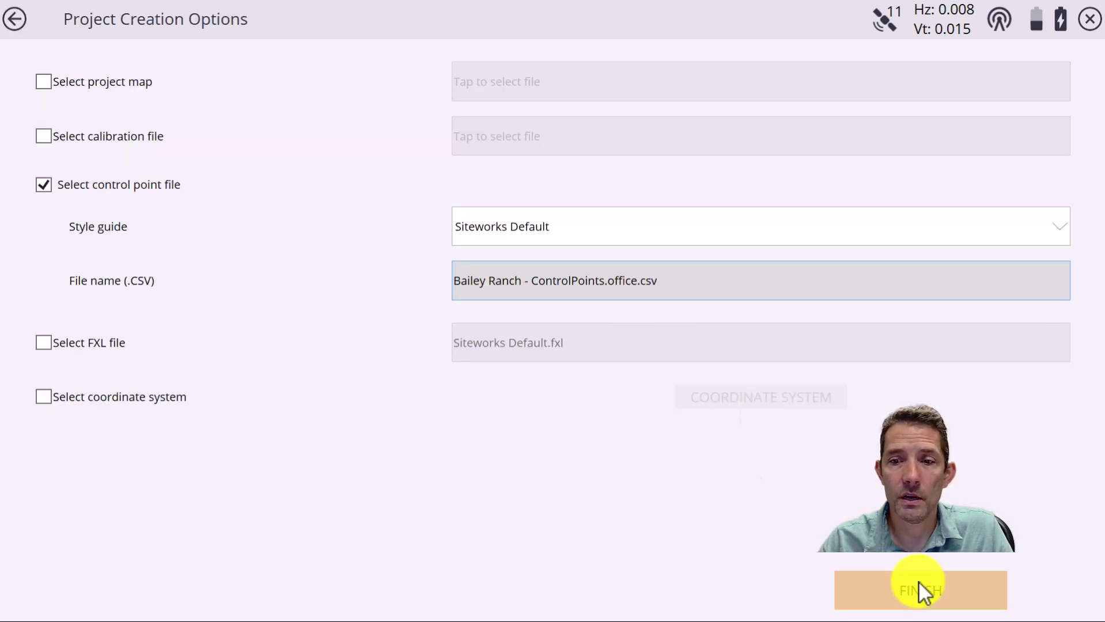
left_click(1053, 137)
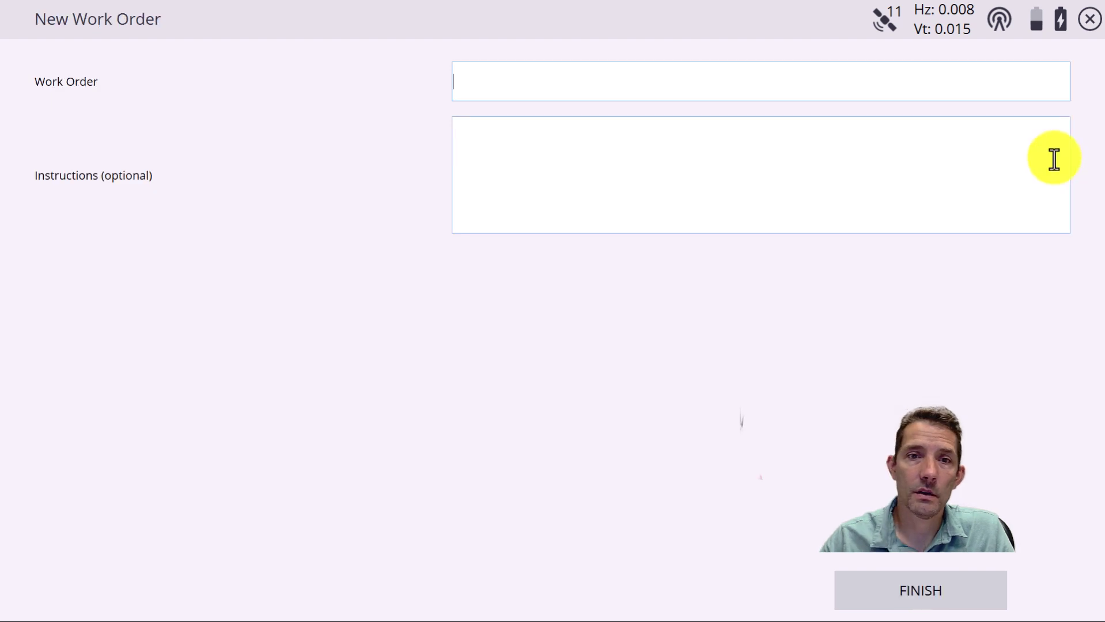
type("cal")
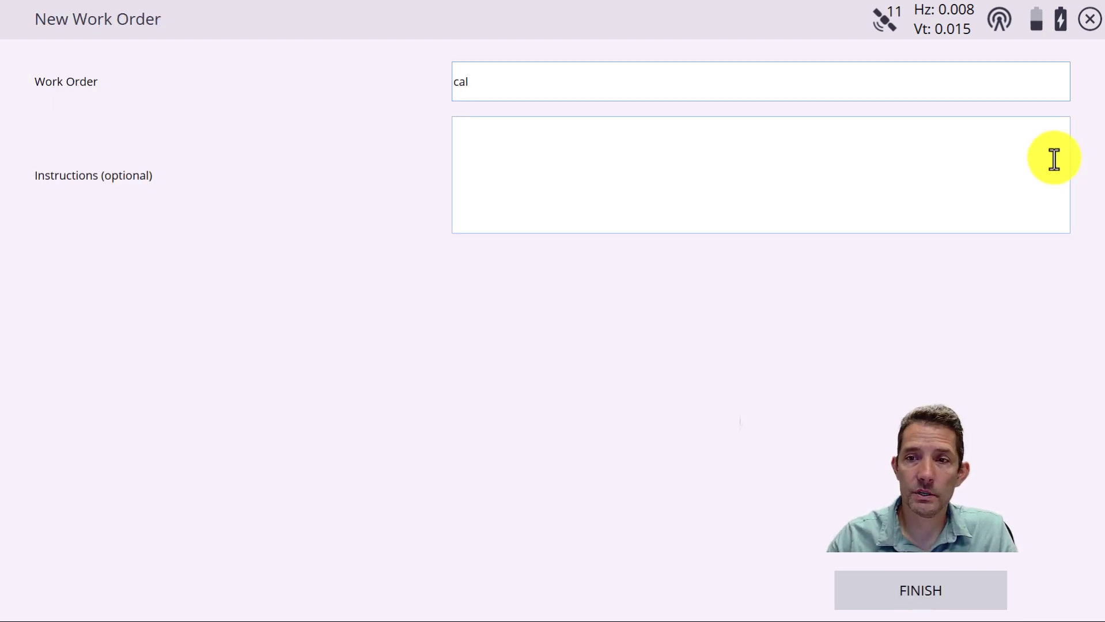
left_click(882, 582)
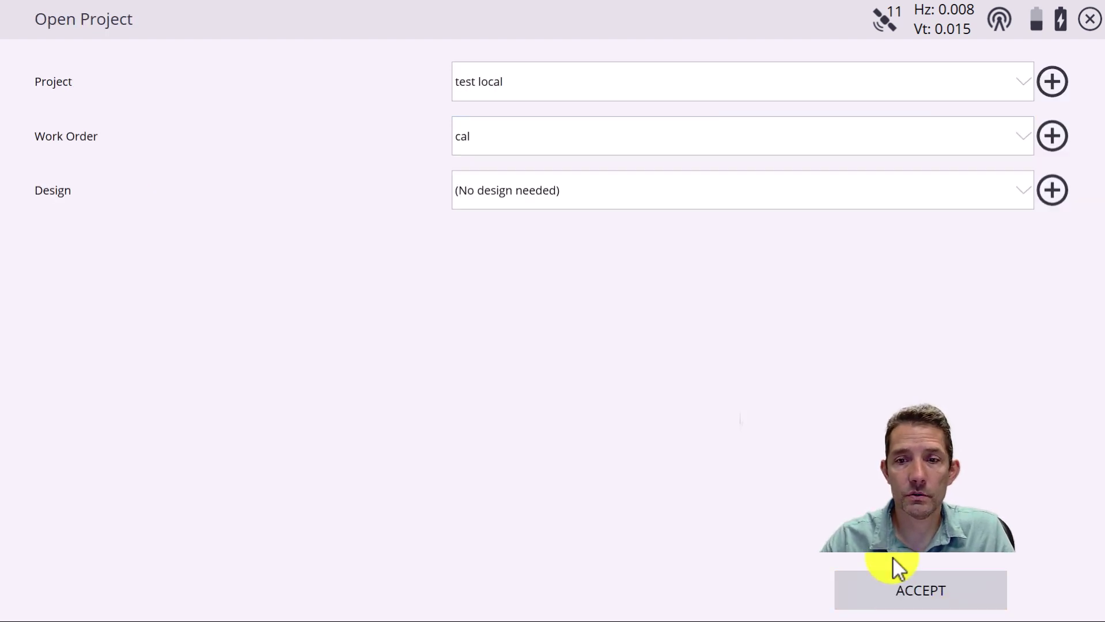
left_click(963, 584)
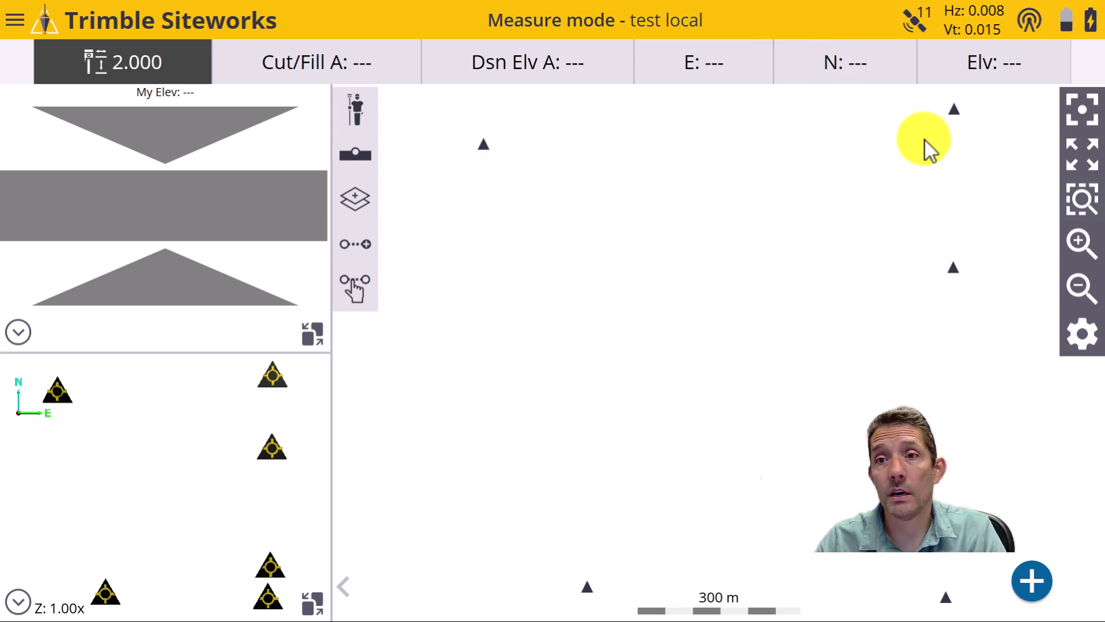
left_click(44, 26)
Step: In Project Calibration, add control point 5002 as the first calibration point
left_click(46, 63)
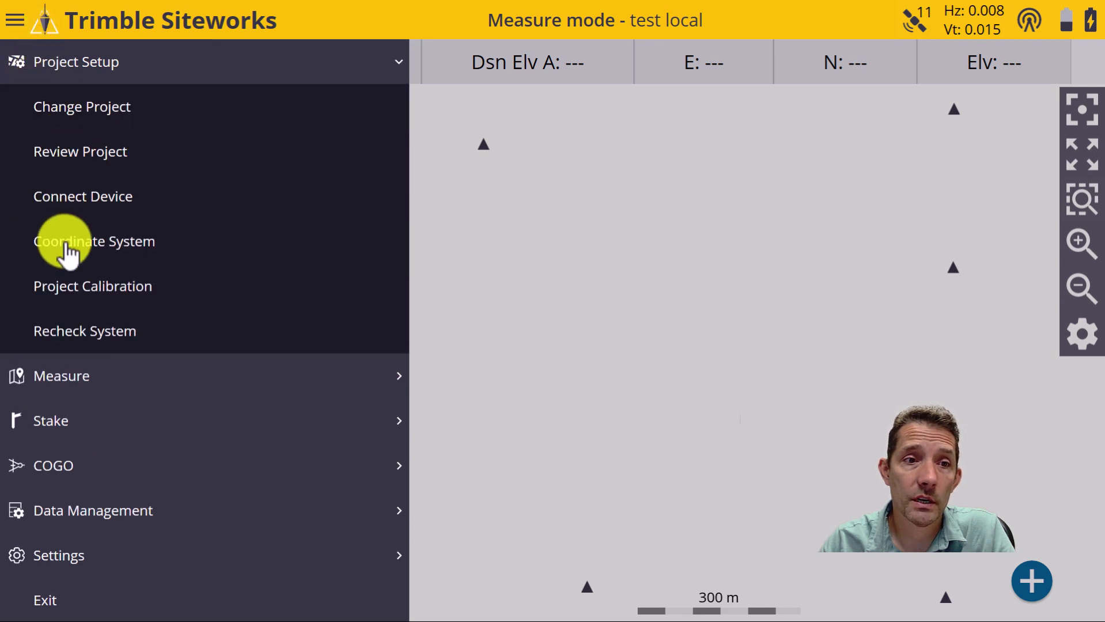
left_click(74, 286)
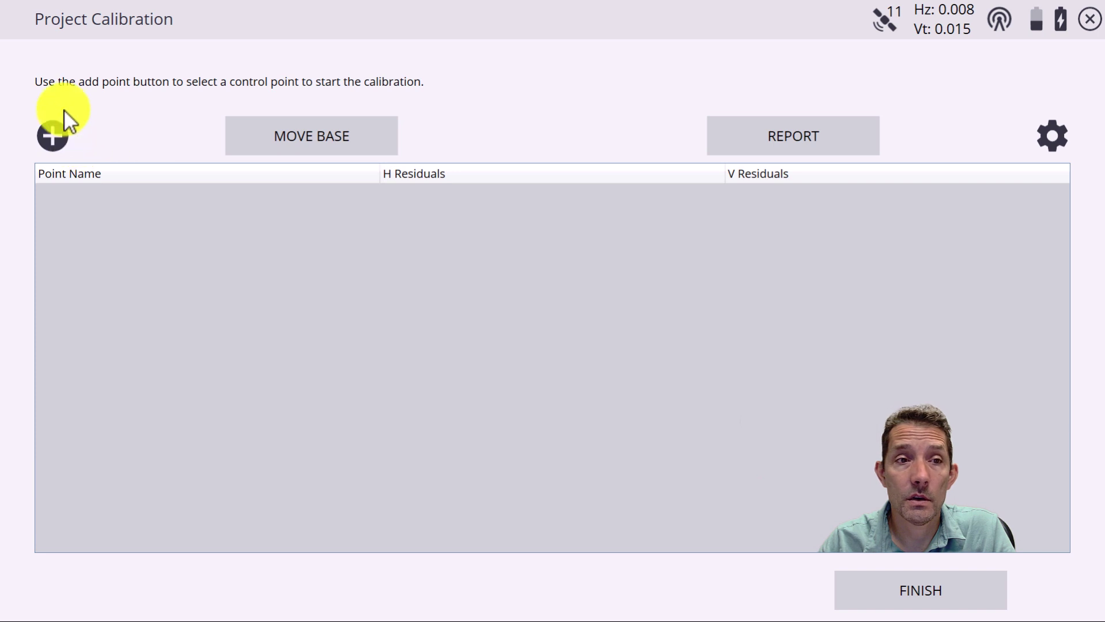
left_click(54, 135)
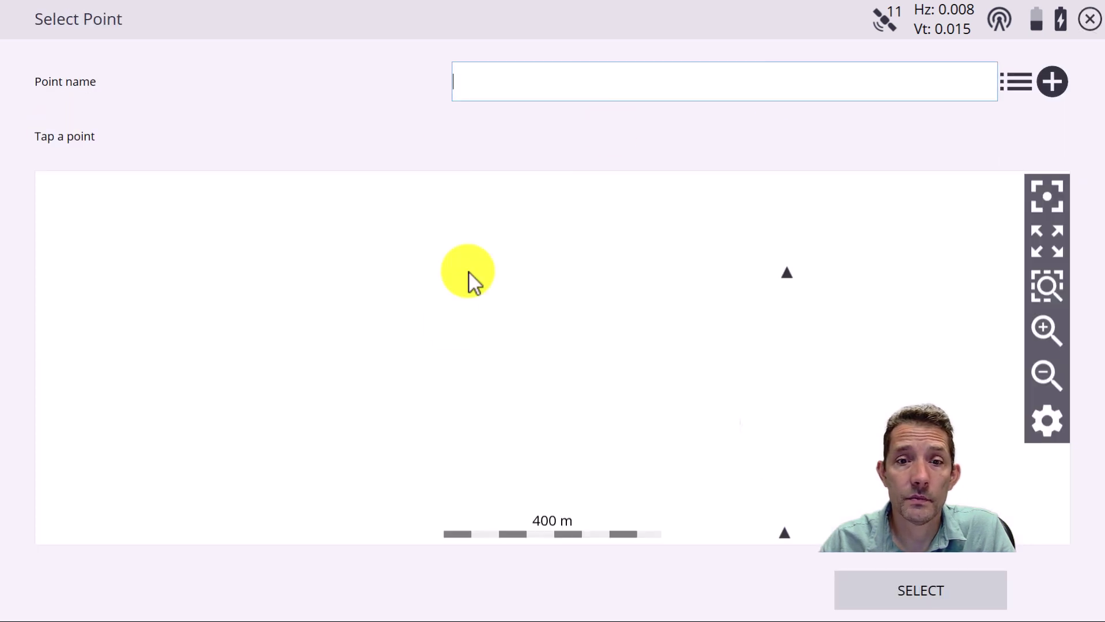
left_click(1046, 375)
left_click(1046, 375)
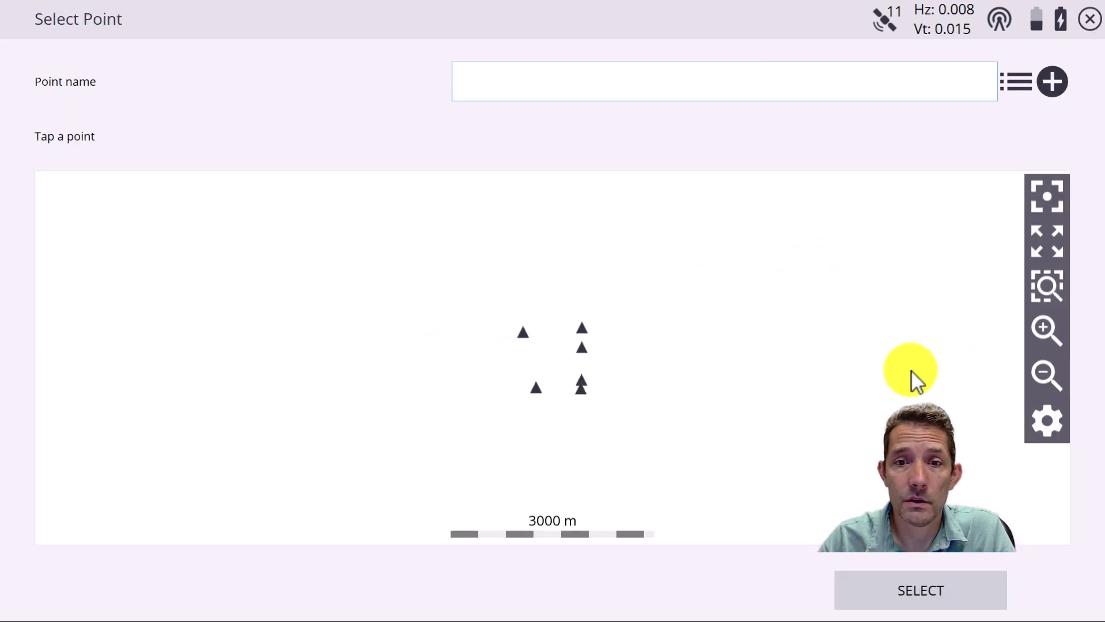
left_click(521, 334)
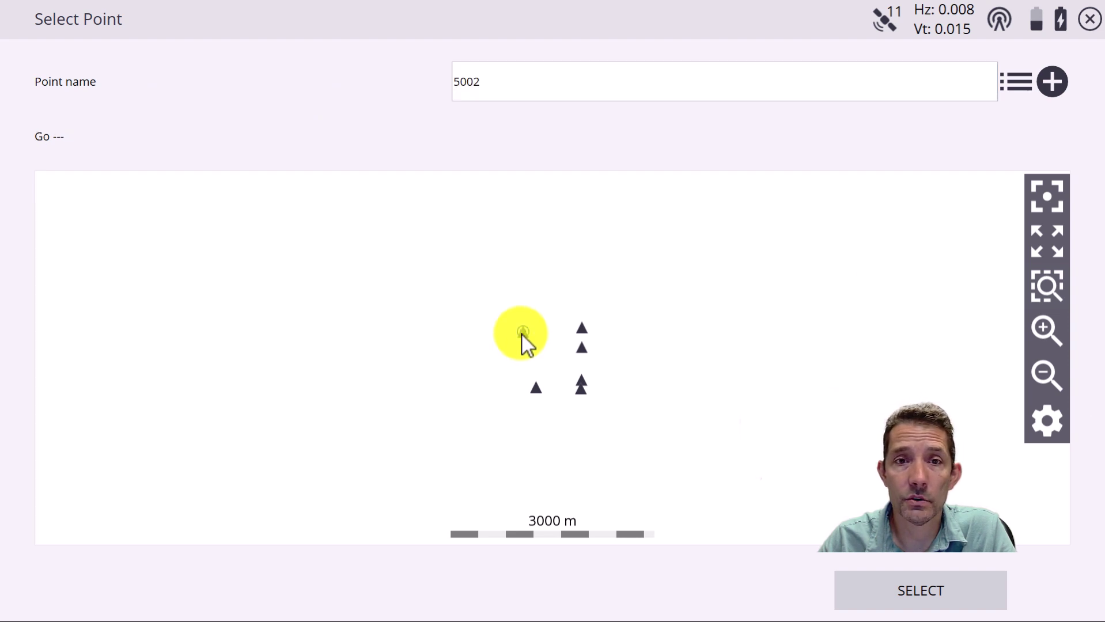
left_click(1027, 78)
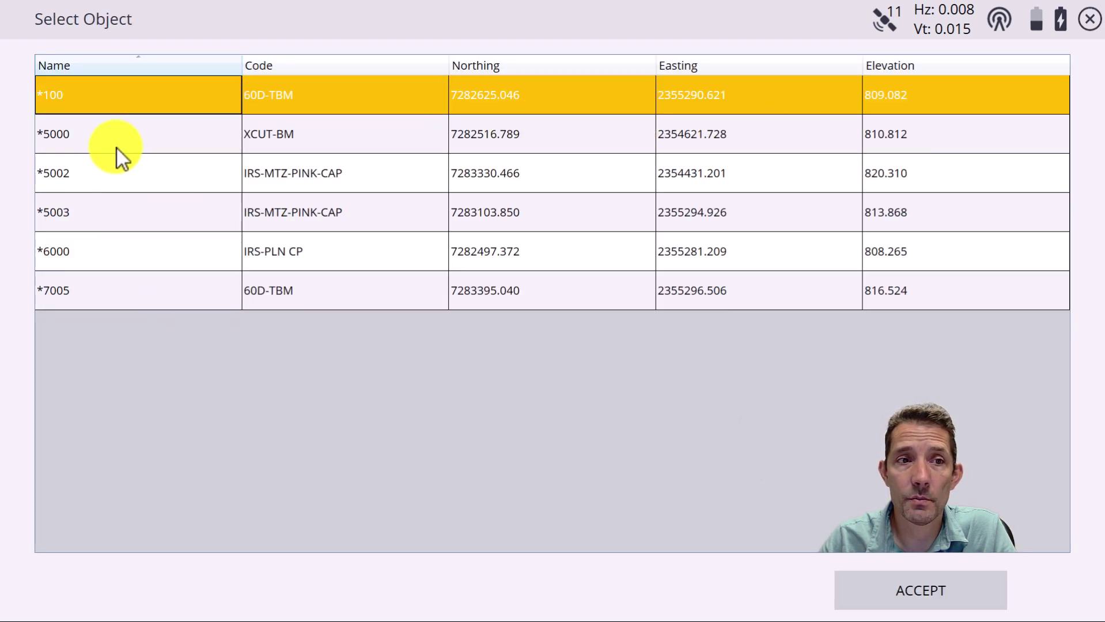
left_click(98, 173)
left_click(952, 593)
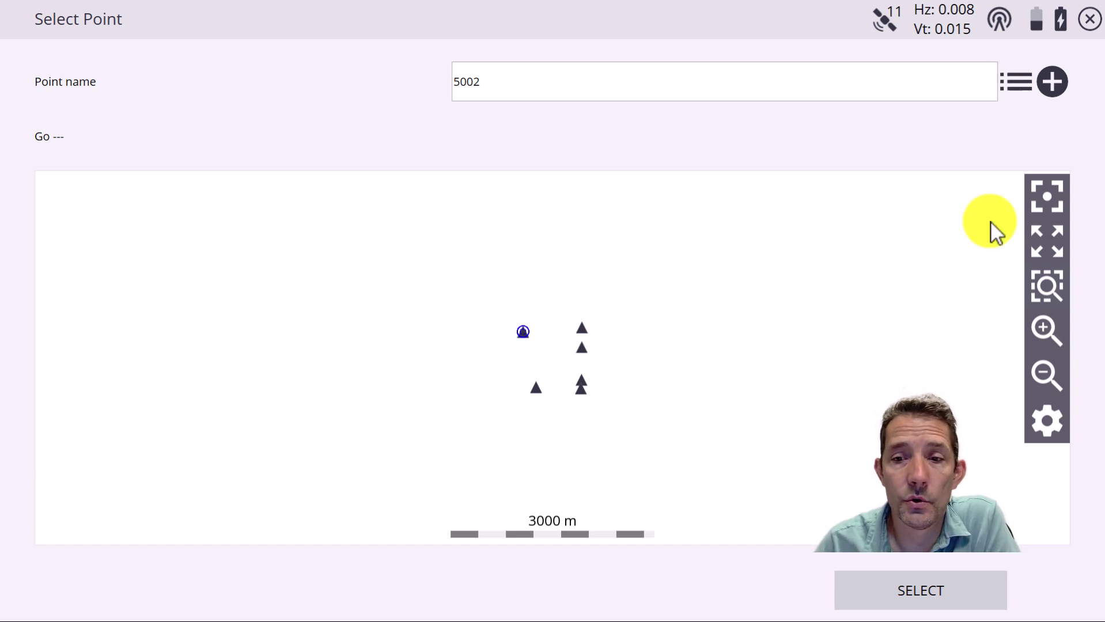
left_click(914, 600)
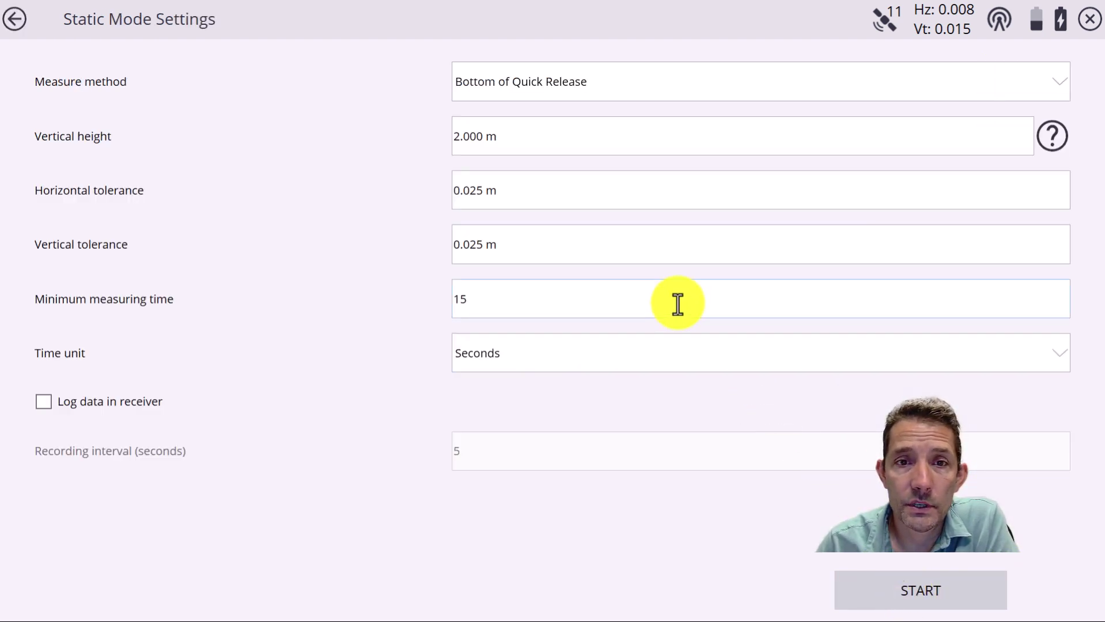
Step: Start the 15-second static measurement on point 5002
left_click(901, 596)
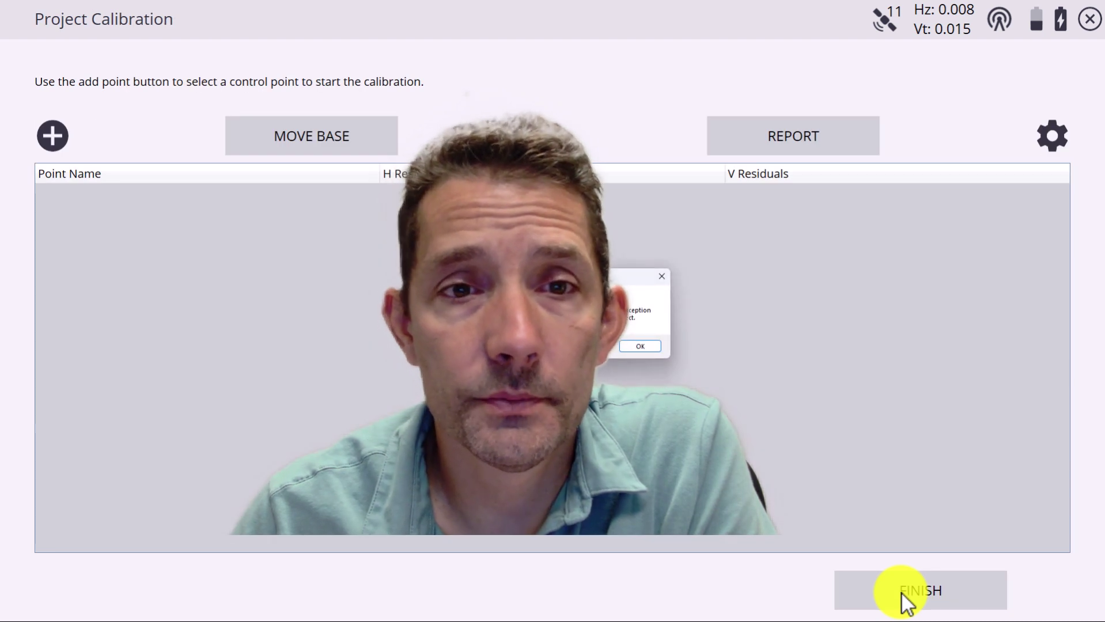
Step: Dismiss the emulator's exception message and show the Windows desktop
left_click(634, 347)
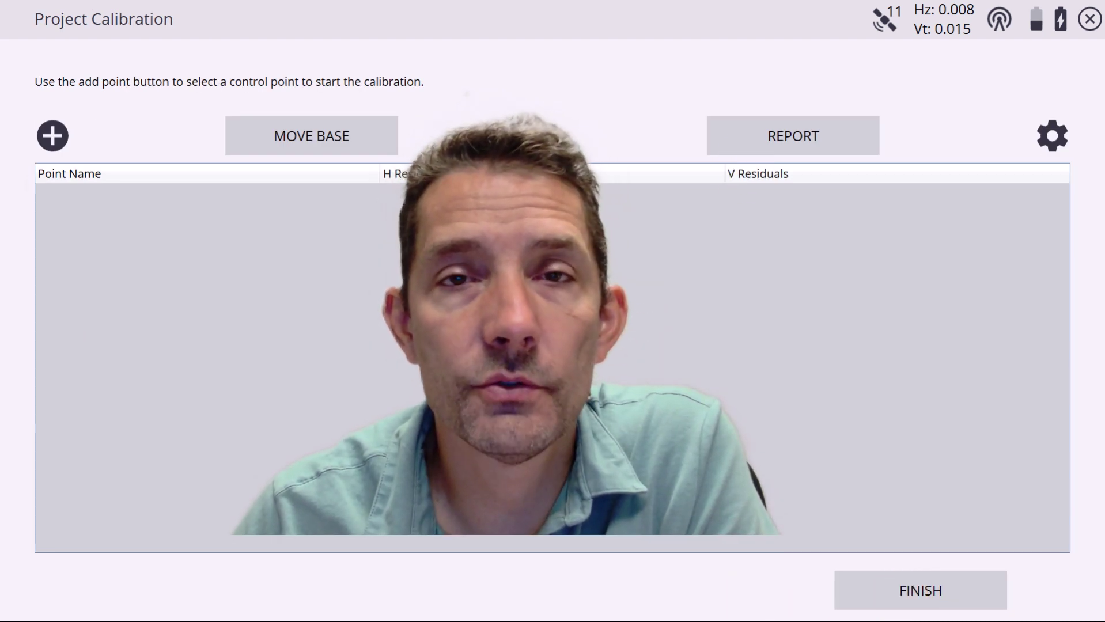
key("super+d")
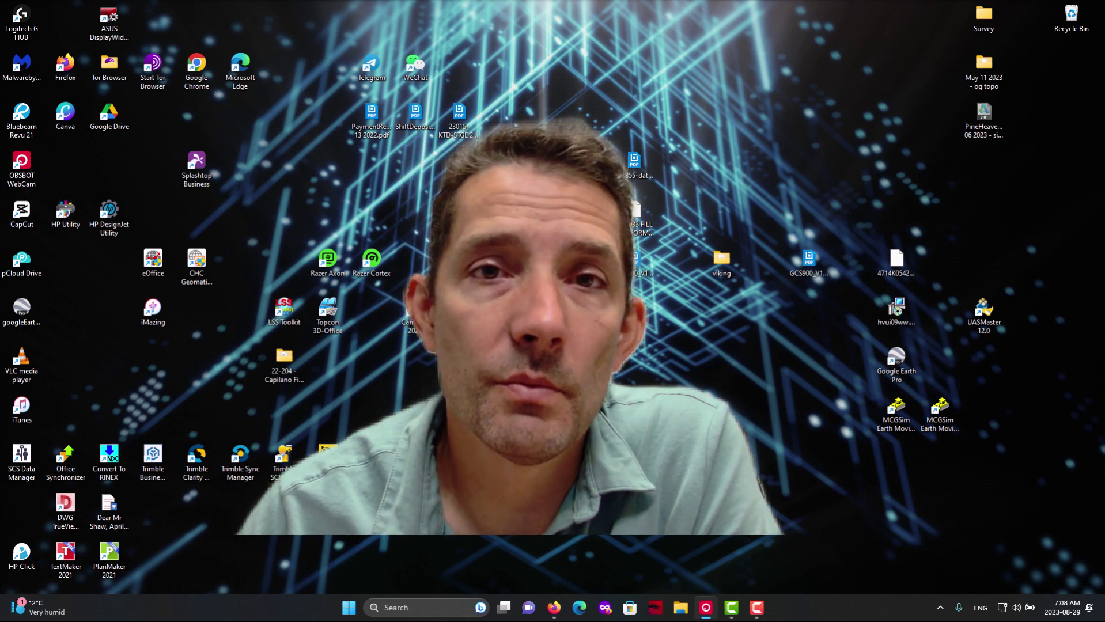